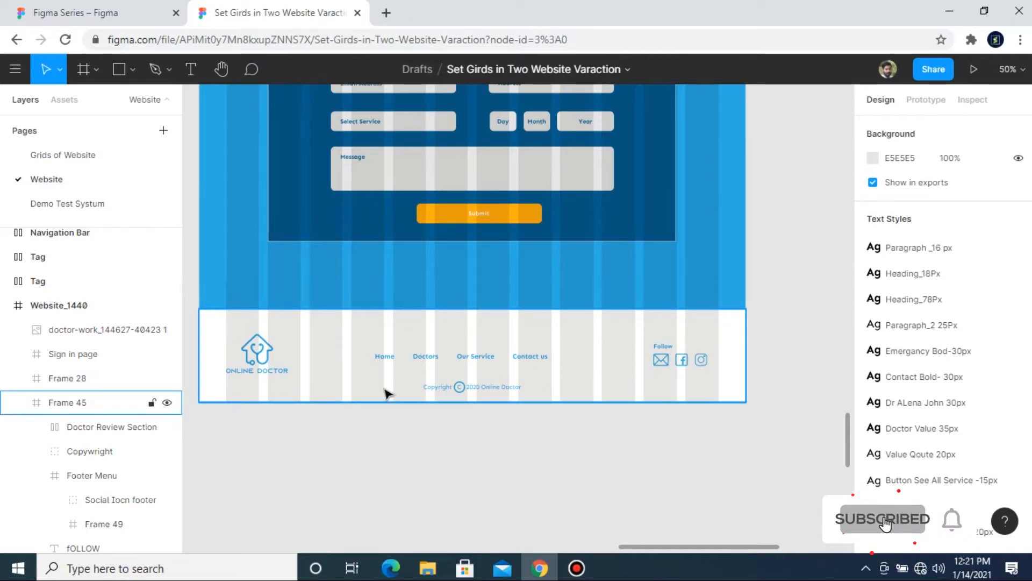
Step: Copy the footer frame from the grids website file into the Figma Series file, replacing the empty Frame 45 beside the page
click(330, 331)
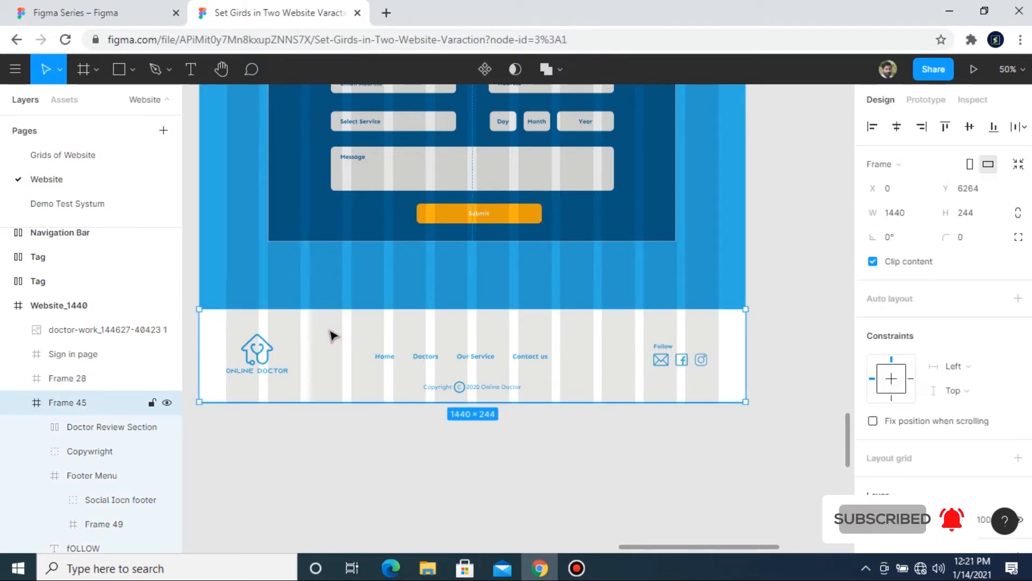
click(81, 13)
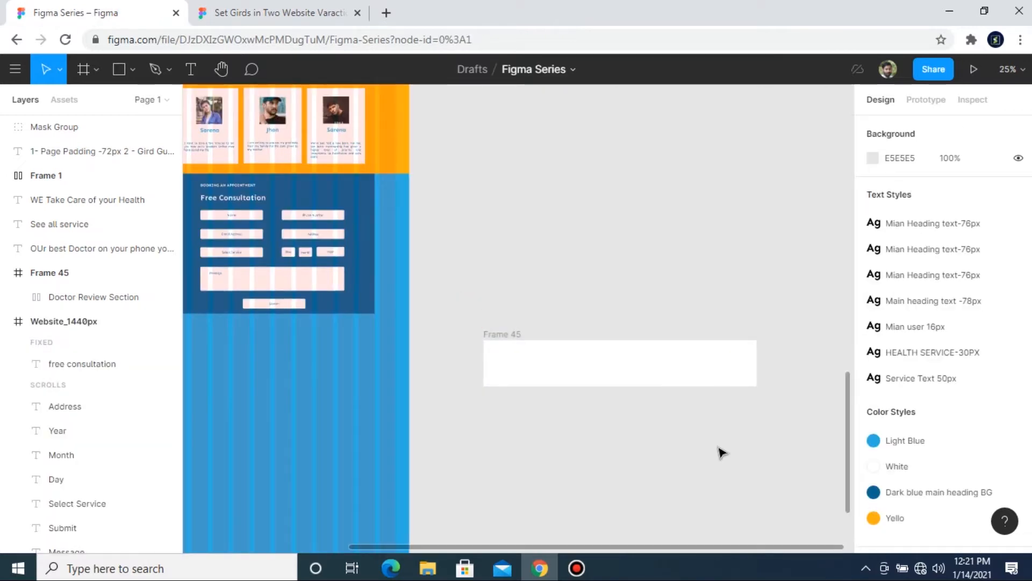
drag(475, 308, 624, 421)
click(502, 330)
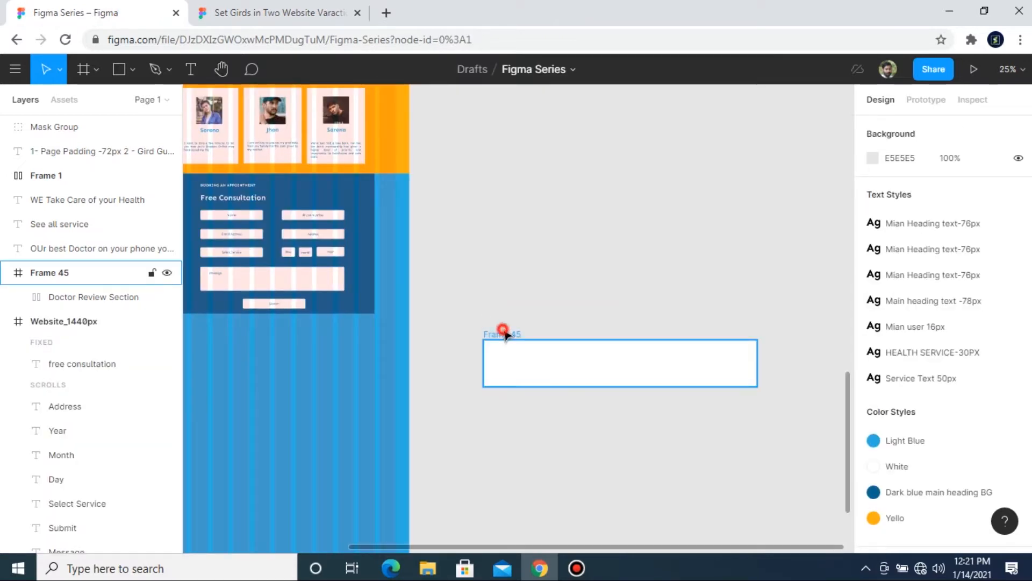
key(Delete)
key(ctrl+v)
drag(445, 324, 618, 388)
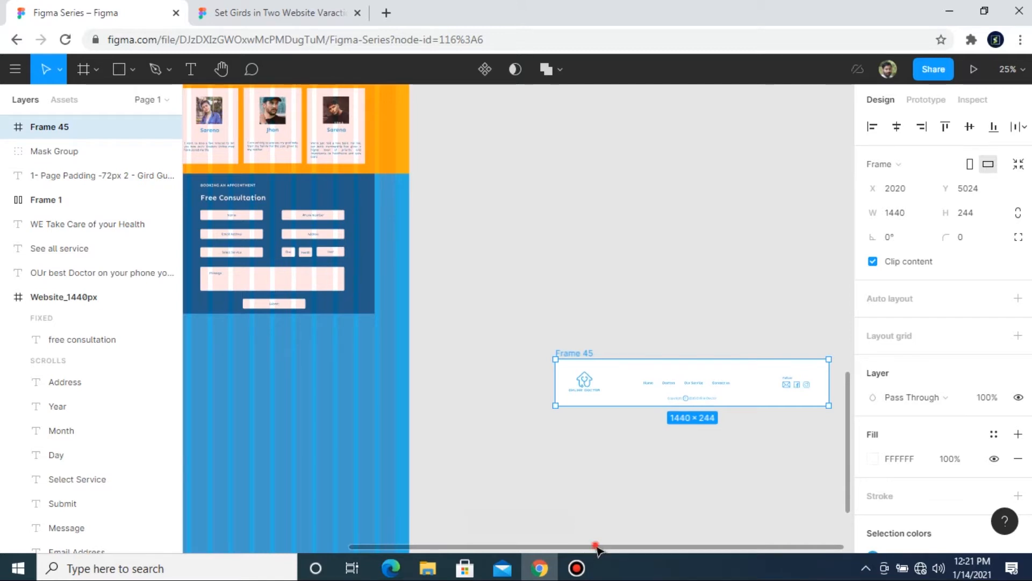
Step: Draw a rectangle 1440 wide across the page below the Free Consultation form and set its height to 244
drag(597, 547, 476, 538)
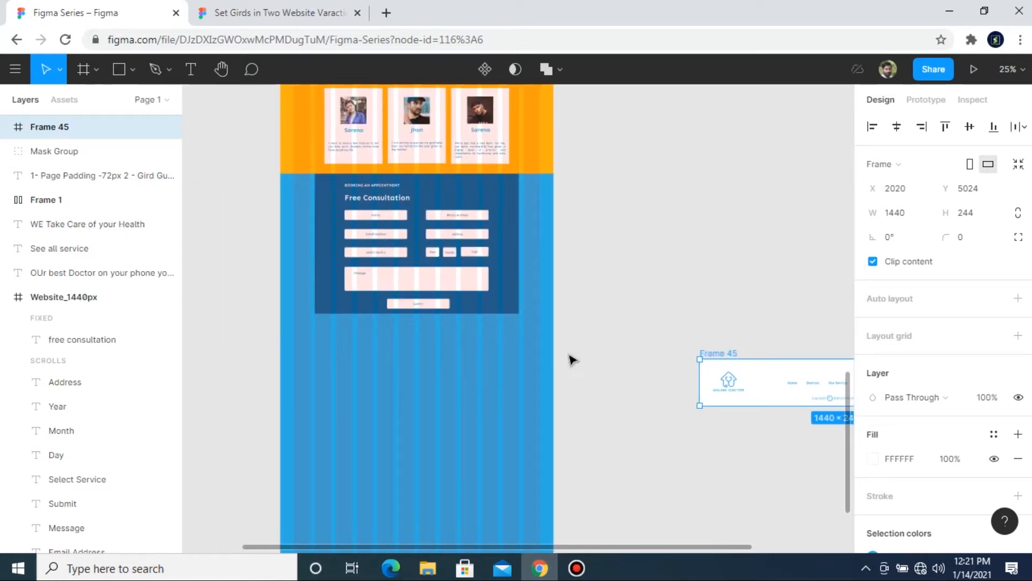
click(673, 397)
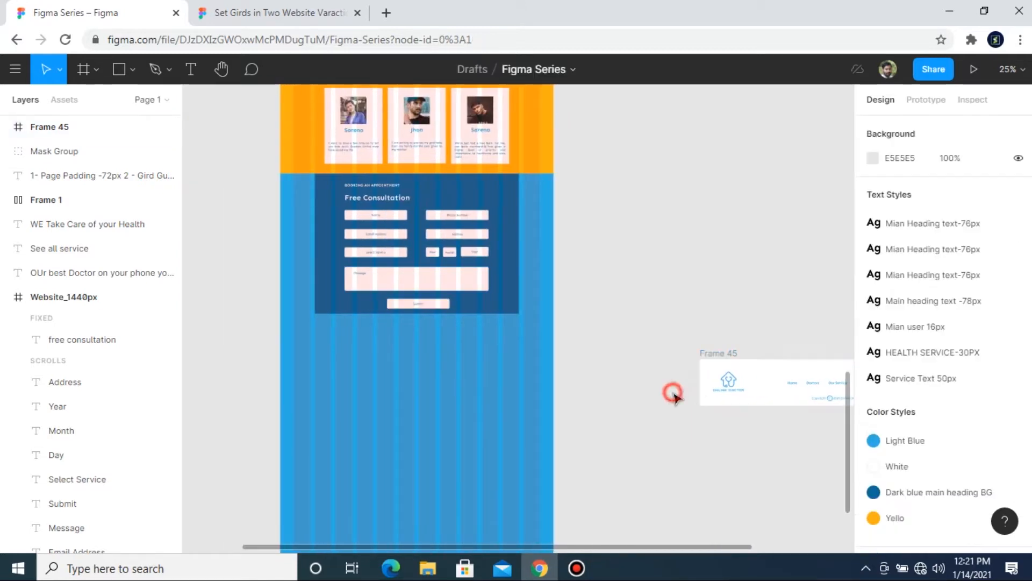
click(115, 65)
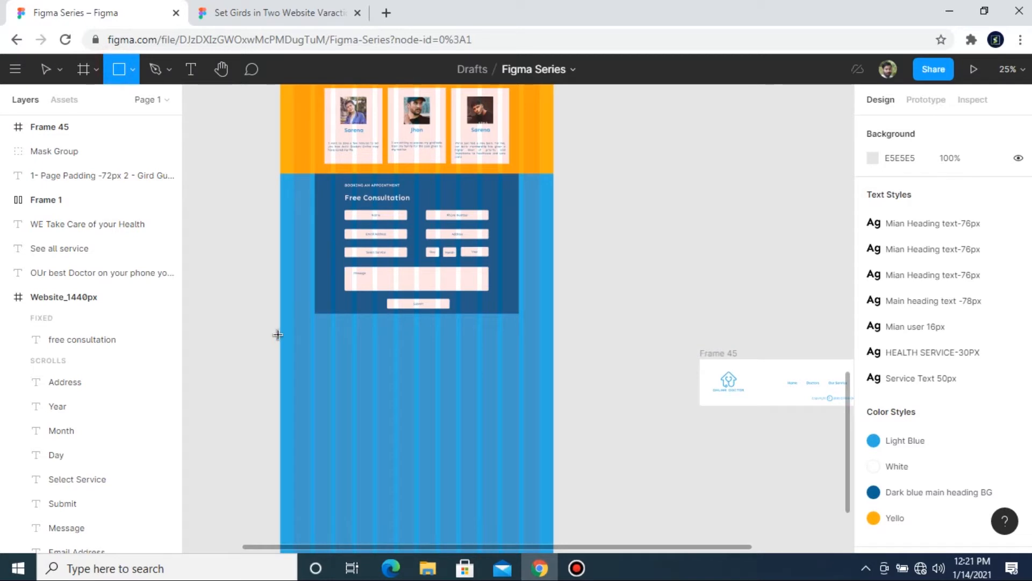
drag(280, 334, 554, 392)
click(962, 193)
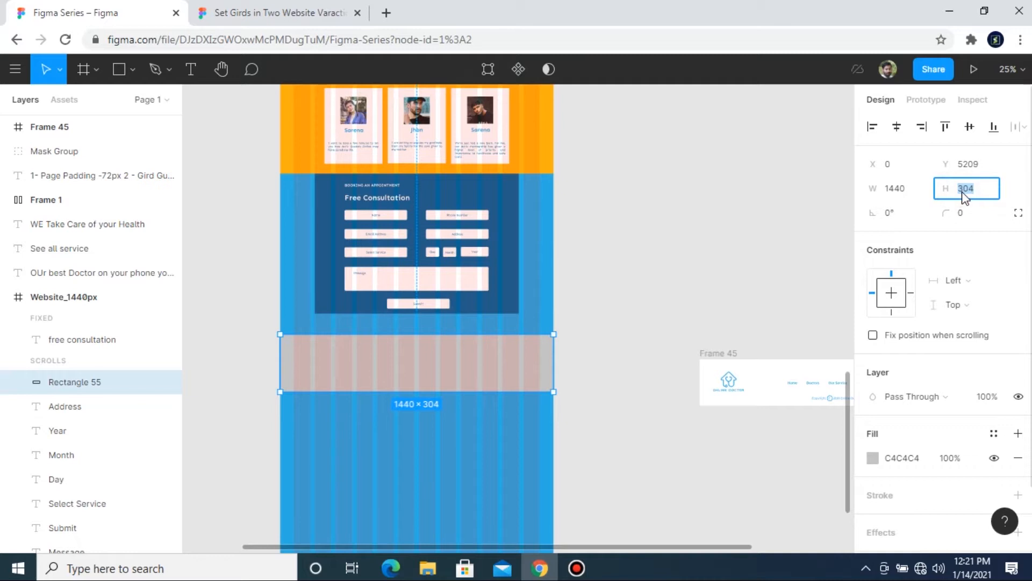
text(244)
key(Return)
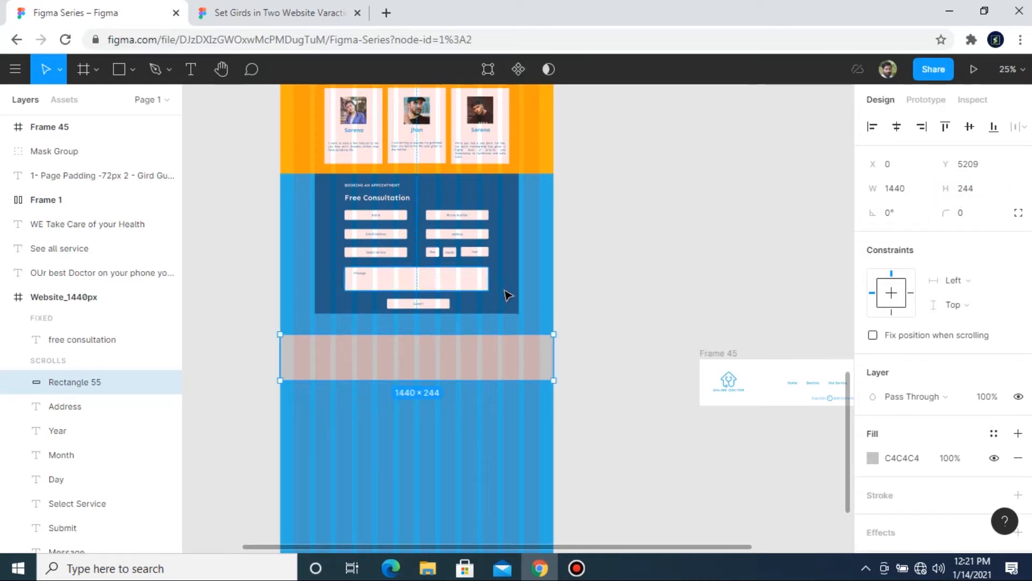
Step: Nudge the footer rectangle up toward the Free Consultation form to Y 5177, checking its spacing
key(alt)
key(Up)
key(Up)
key(shift+Up)
key(alt)
key(shift+Up)
key(Up)
key(Up)
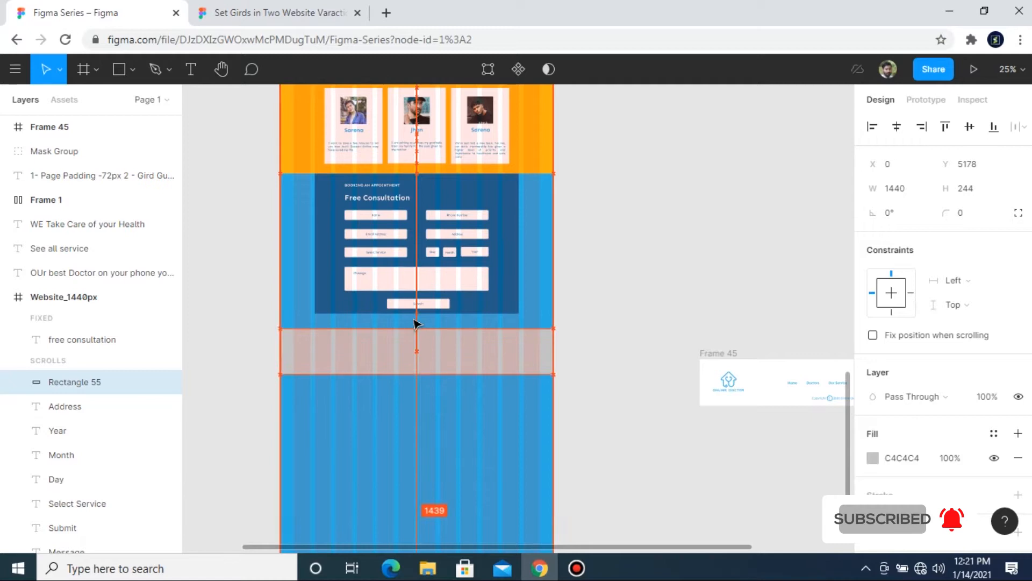
key(Up)
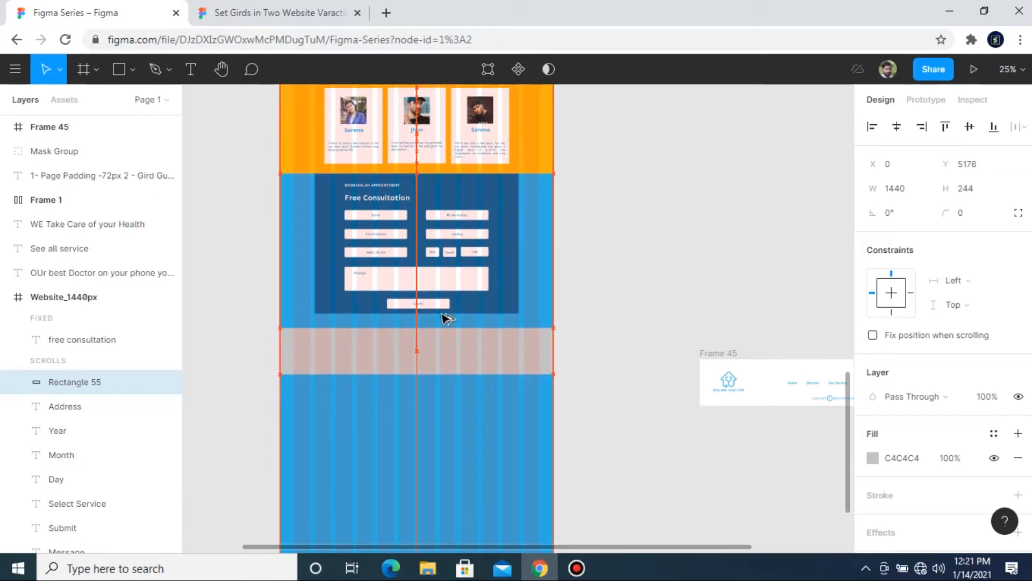
key(Down)
Step: Fill the footer rectangle with white FFFFFF sampled from the pasted Frame 45
click(671, 348)
click(460, 355)
key(o)
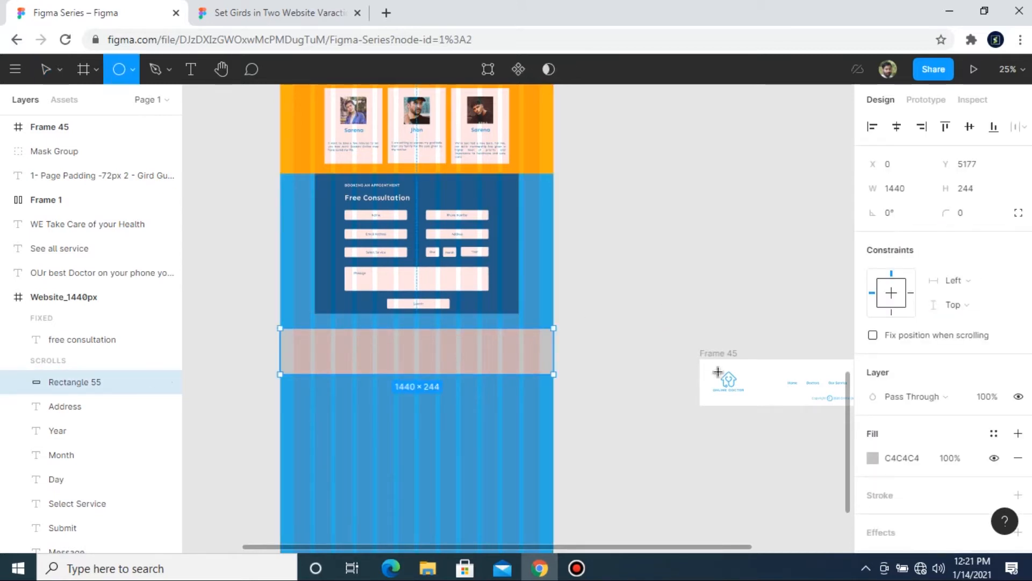
click(777, 370)
key(Escape)
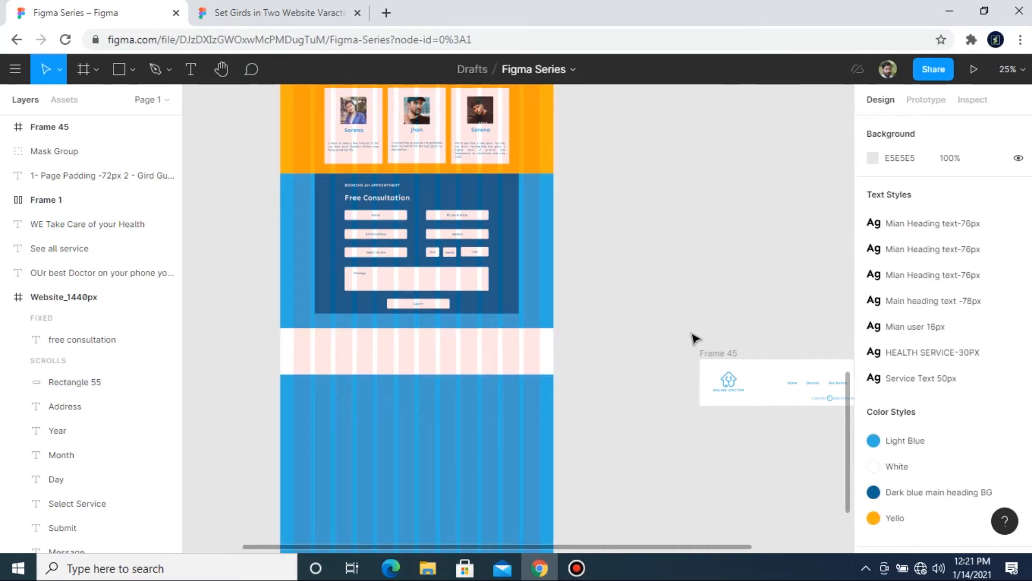
Step: Try to paste a copy of the Footer logo from Frame 45 into the white footer band
click(732, 389)
ctrl+click(733, 389)
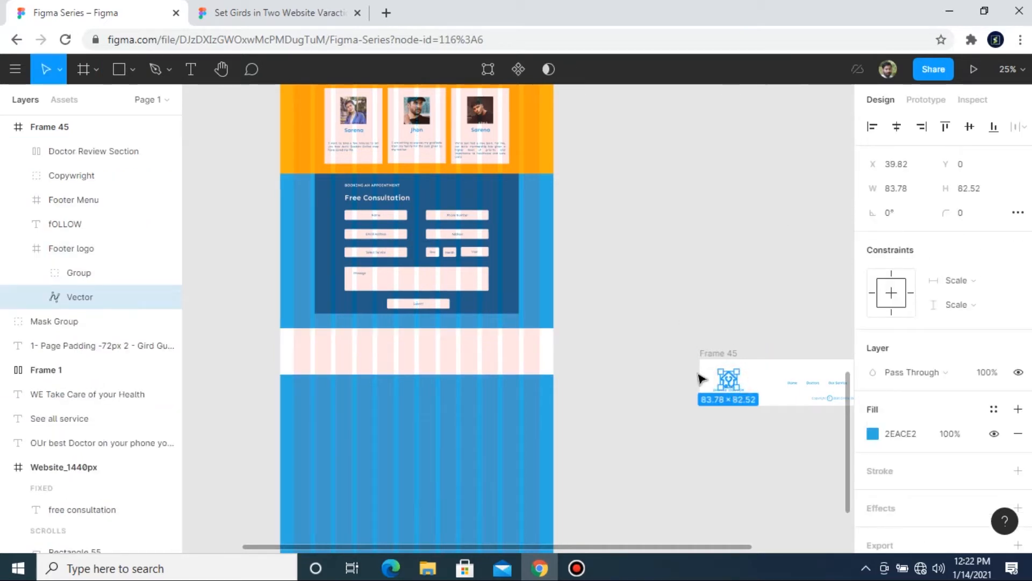
click(672, 345)
click(738, 385)
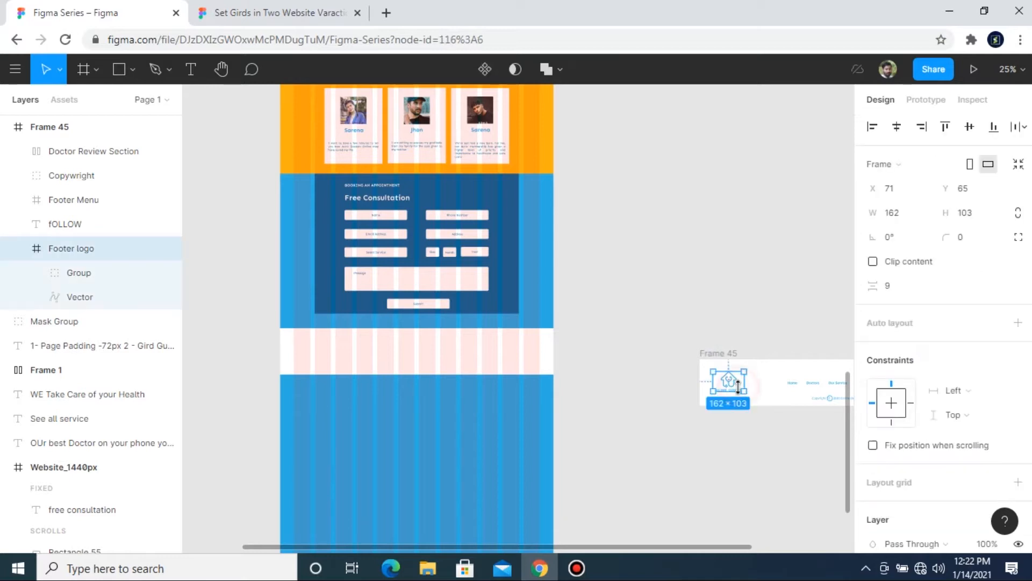
scroll(493, 369, up, 3)
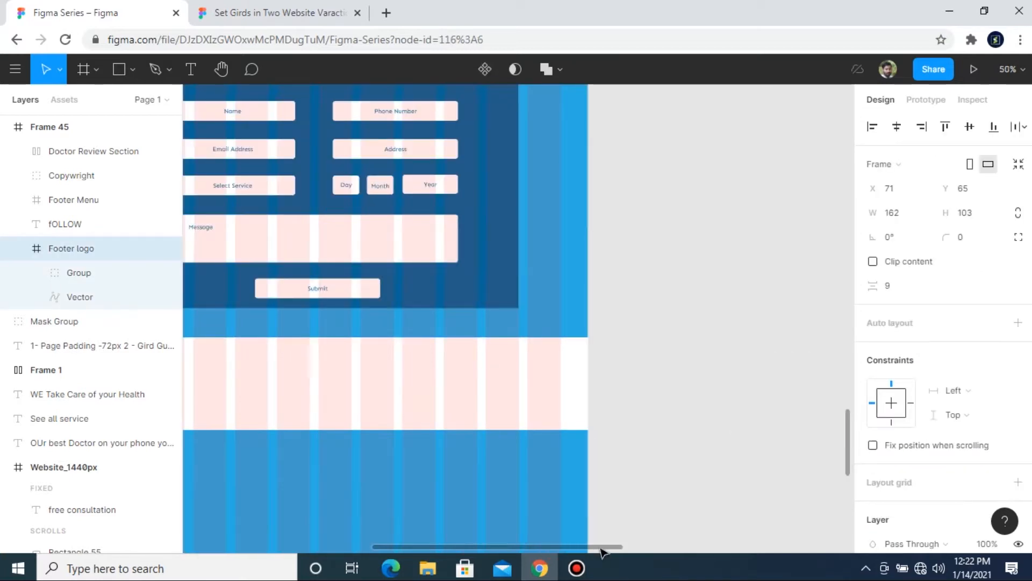
drag(584, 548, 502, 526)
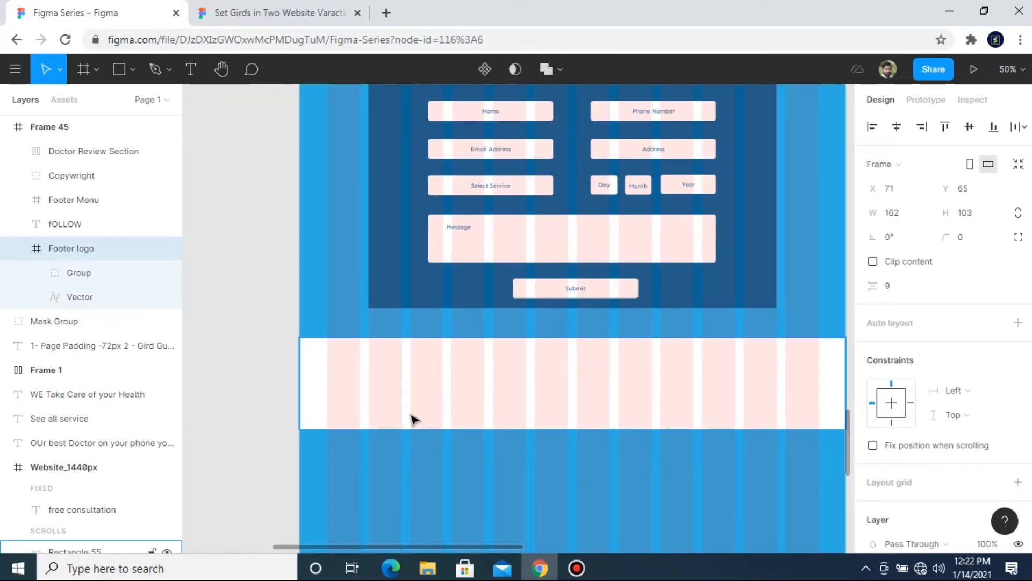
key(ctrl+v)
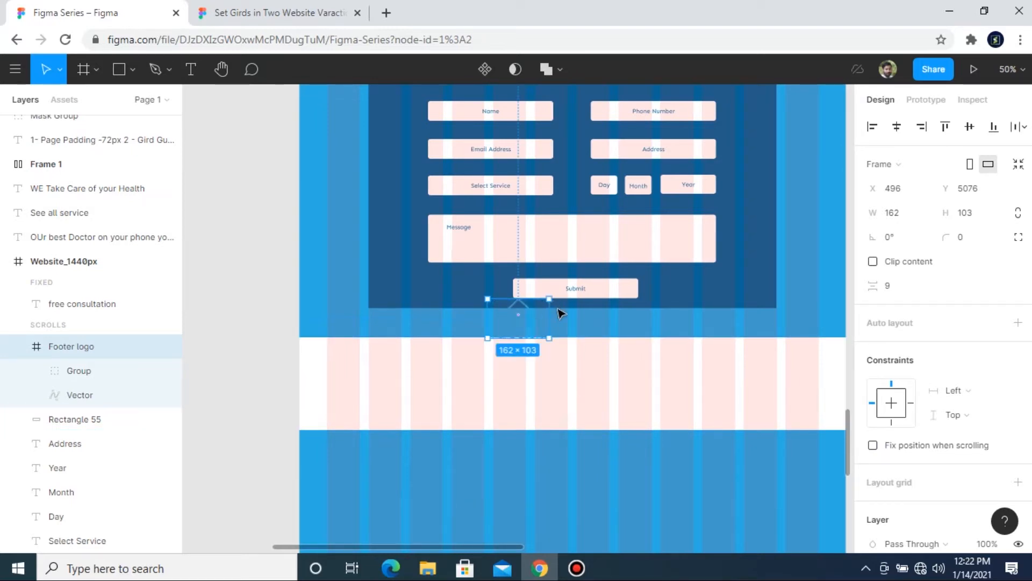
key(ctrl+z)
key(ctrl+minus)
key(ctrl+minus)
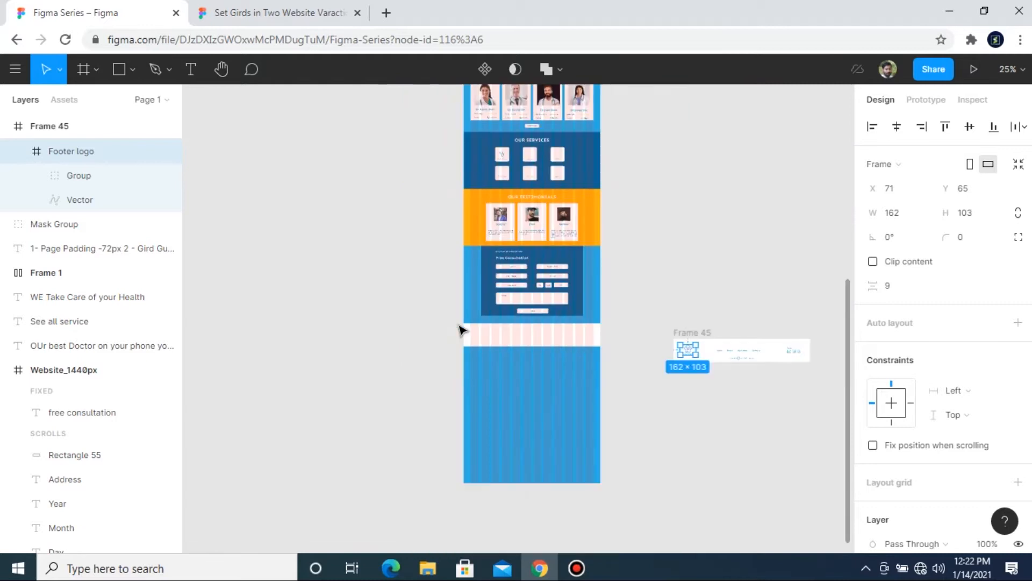
Step: Ungroup the pasted Frame 45 so its footer elements become separate objects
right_click(699, 342)
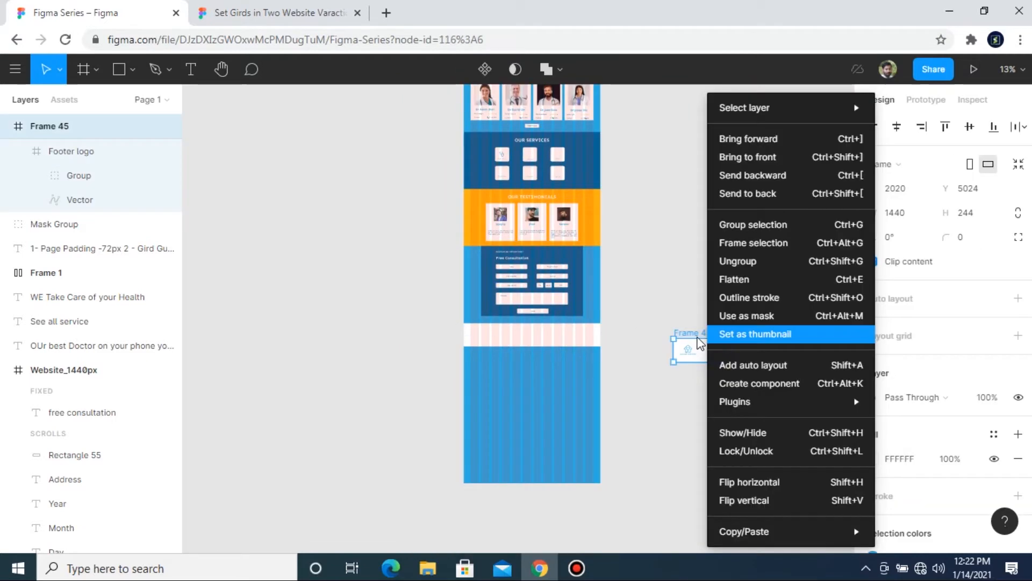
click(697, 336)
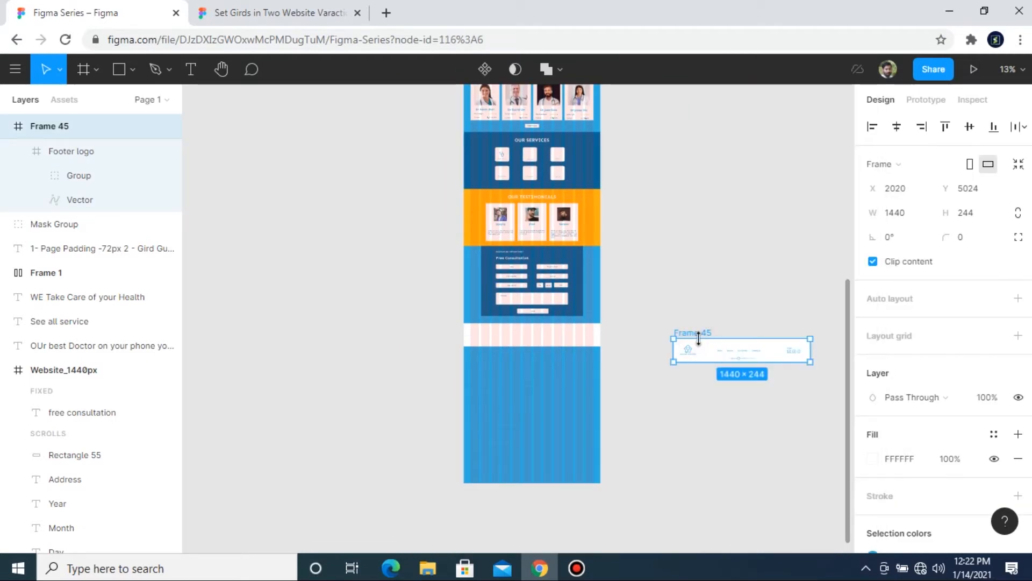
right_click(699, 339)
click(753, 259)
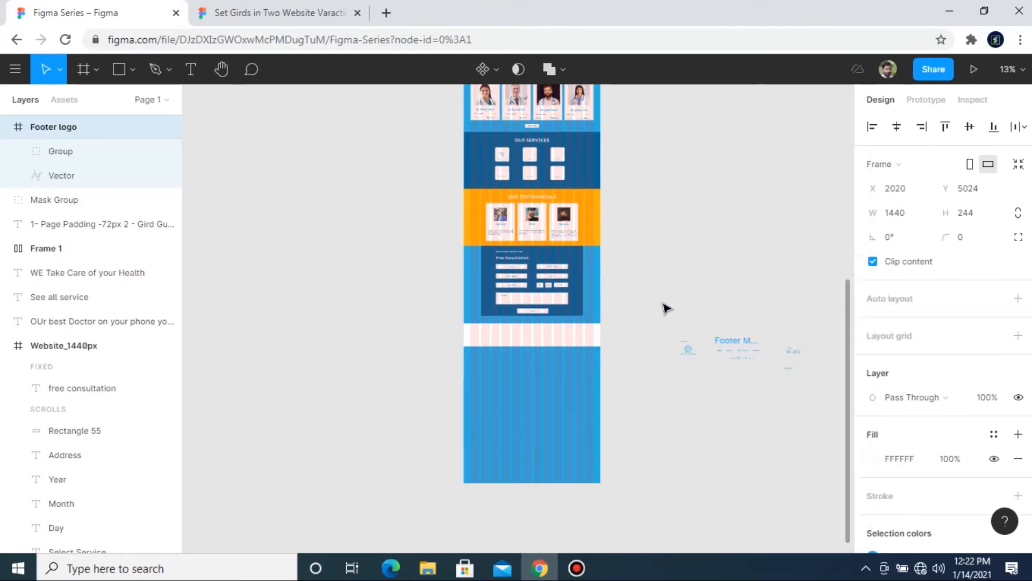
click(664, 289)
Step: Move the Footer logo onto the left end of the white footer band, at about X 91, Y 5247
drag(668, 331, 702, 382)
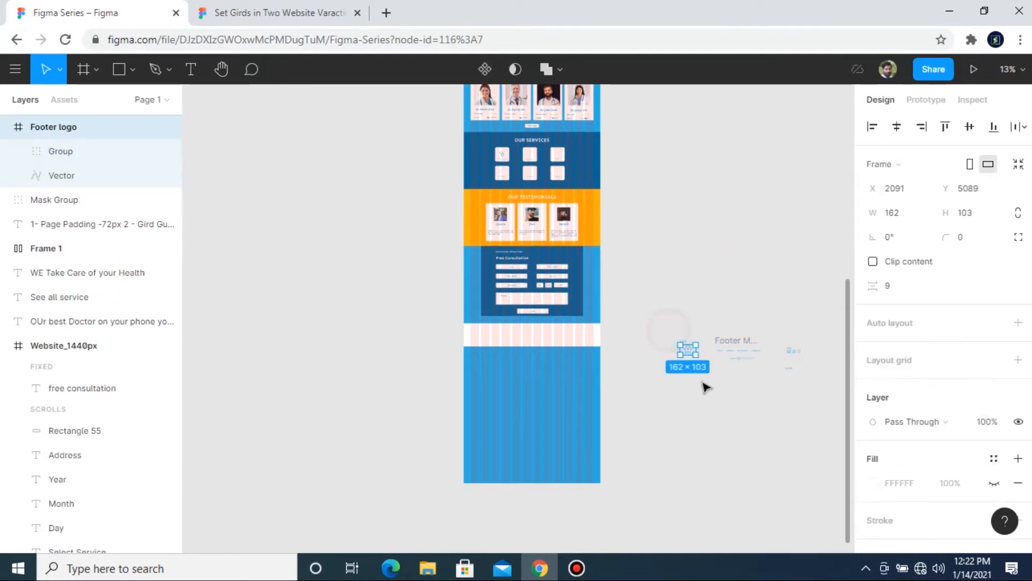
key(ctrl+plus)
scroll(710, 544, right, 5)
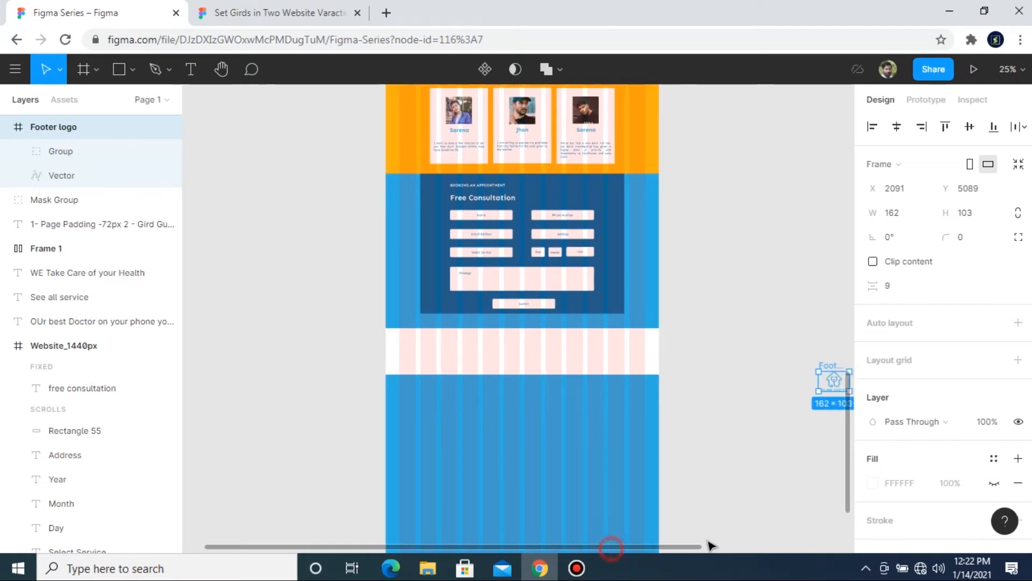
click(692, 377)
drag(722, 362, 311, 349)
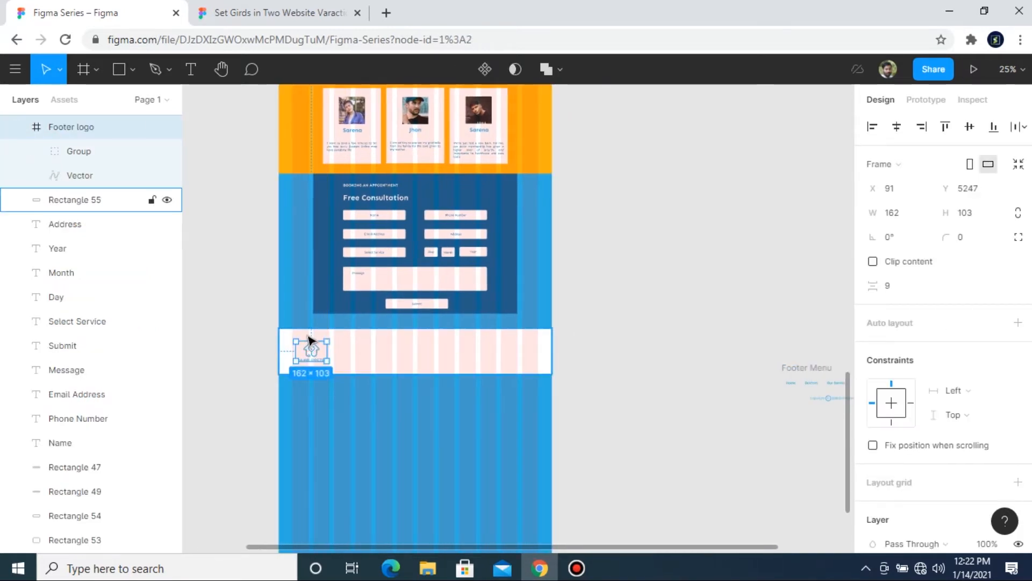
Step: Add the text "Home" in Sen Bold 18 beside the footer logo and move it to about X 527, Y 5299
scroll(693, 554, right, 4)
key(t)
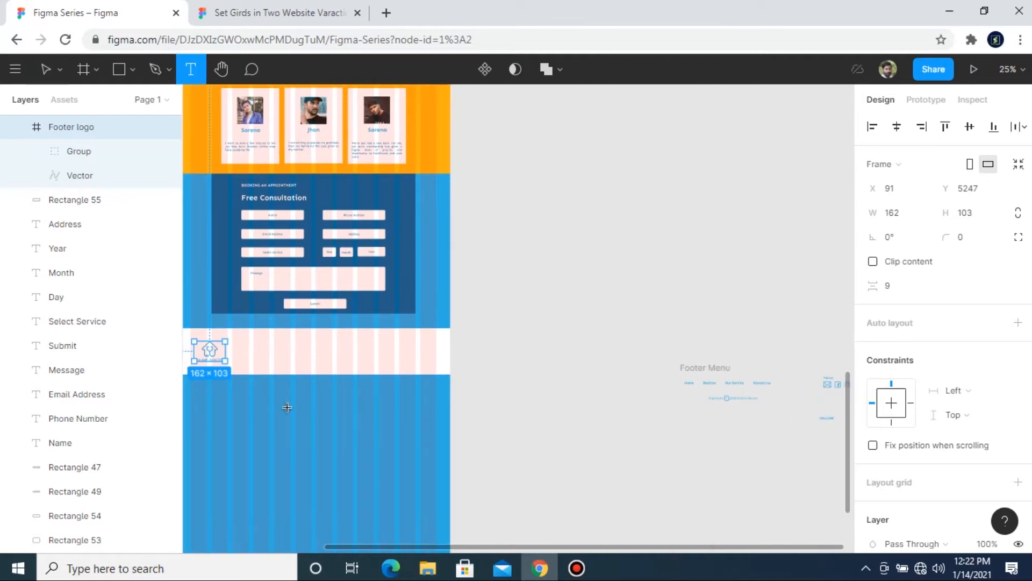
click(250, 350)
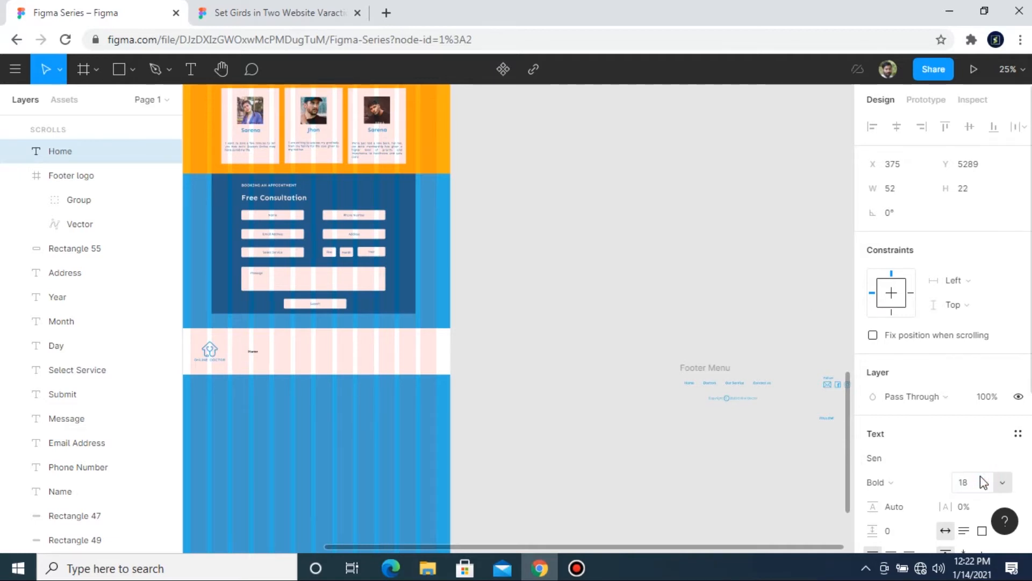
scroll(516, 455, up, 3)
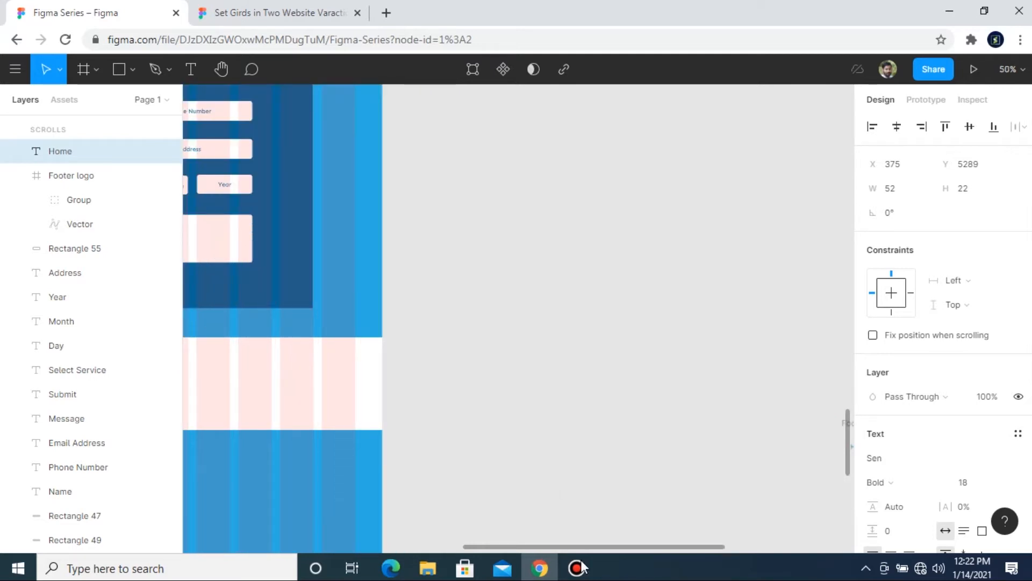
scroll(422, 531, left, 5)
scroll(432, 551, right, 5)
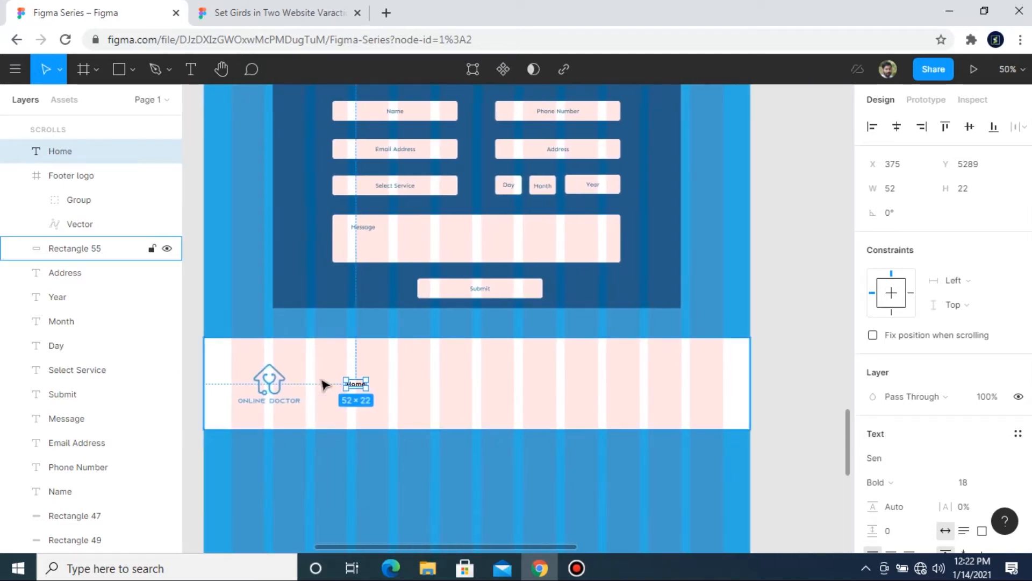
drag(356, 386, 414, 390)
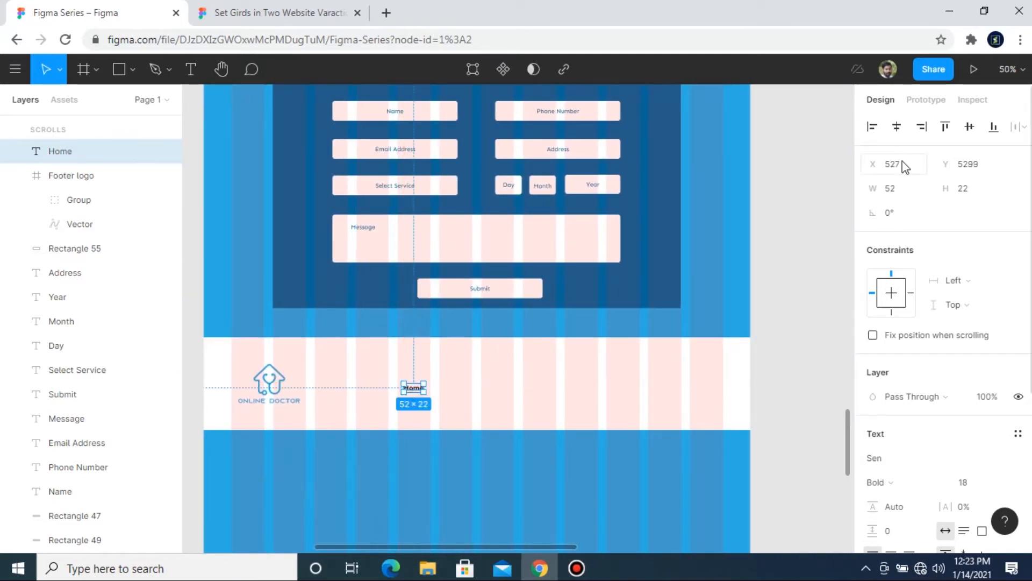
Step: Set the Home text's fill to the light blue 2EACE2 sampled from the page background and add auto layout to it
right_click(419, 394)
key(Escape)
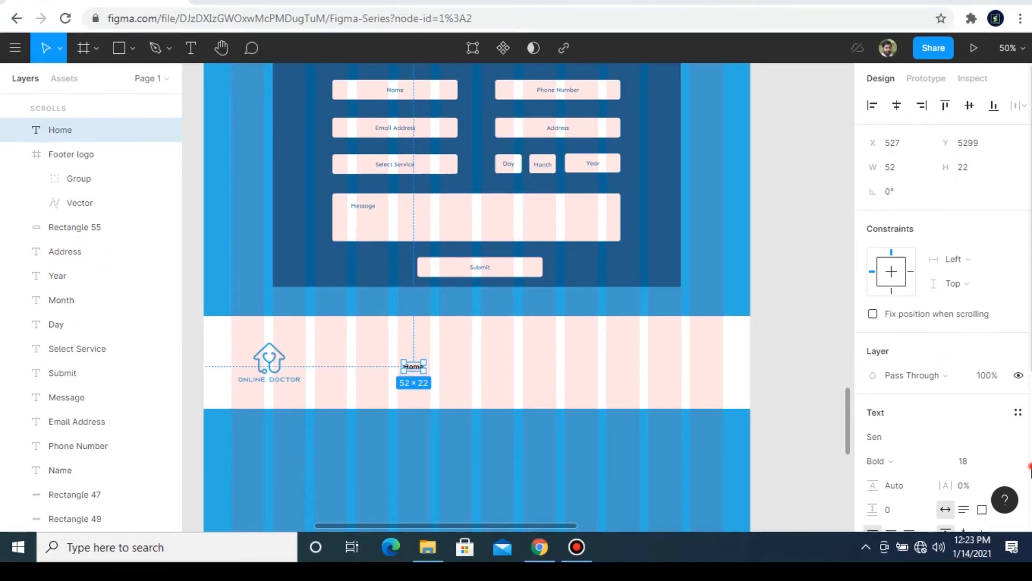
scroll(914, 430, down, 5)
click(874, 366)
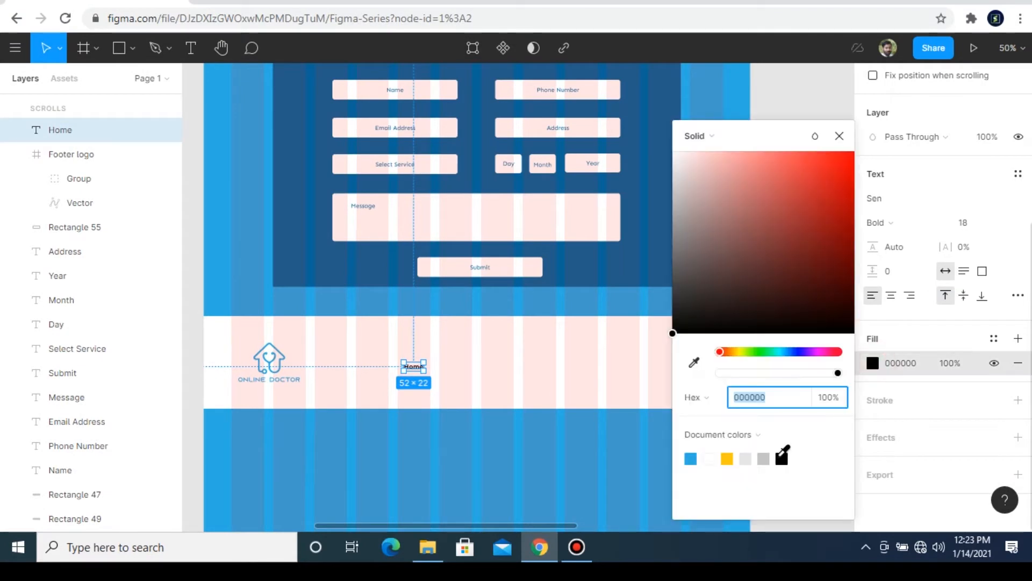
click(694, 363)
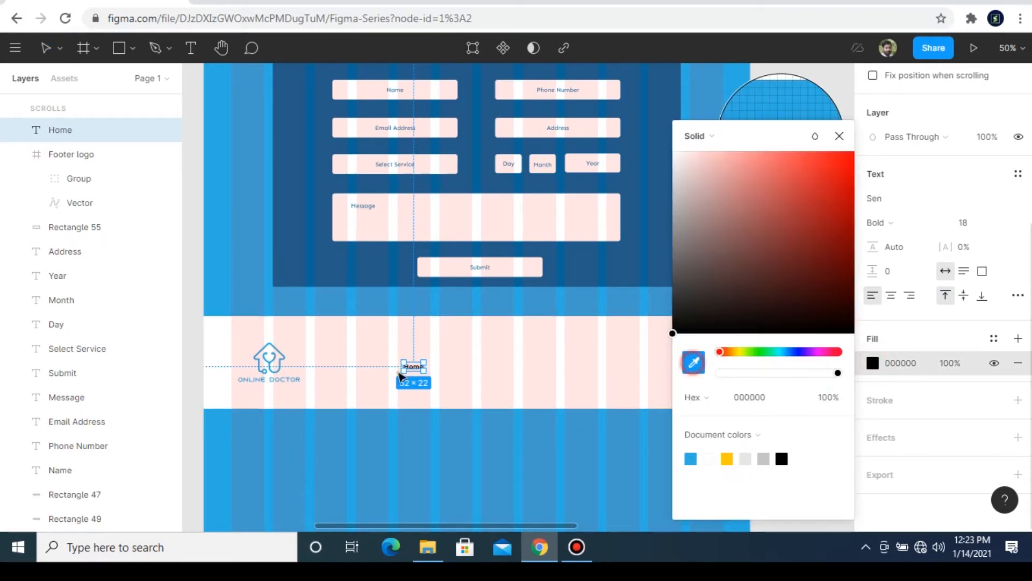
click(268, 340)
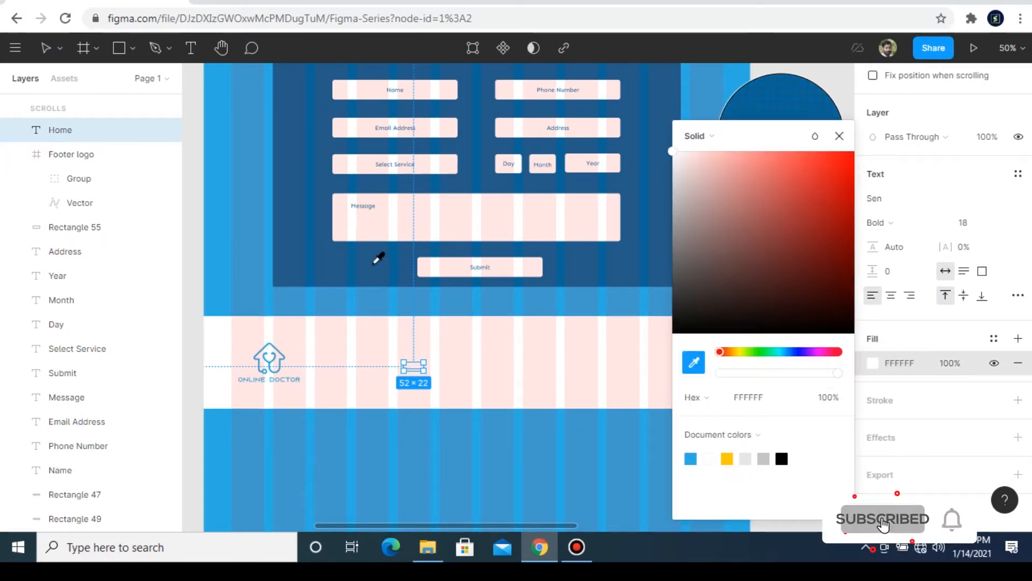
click(223, 264)
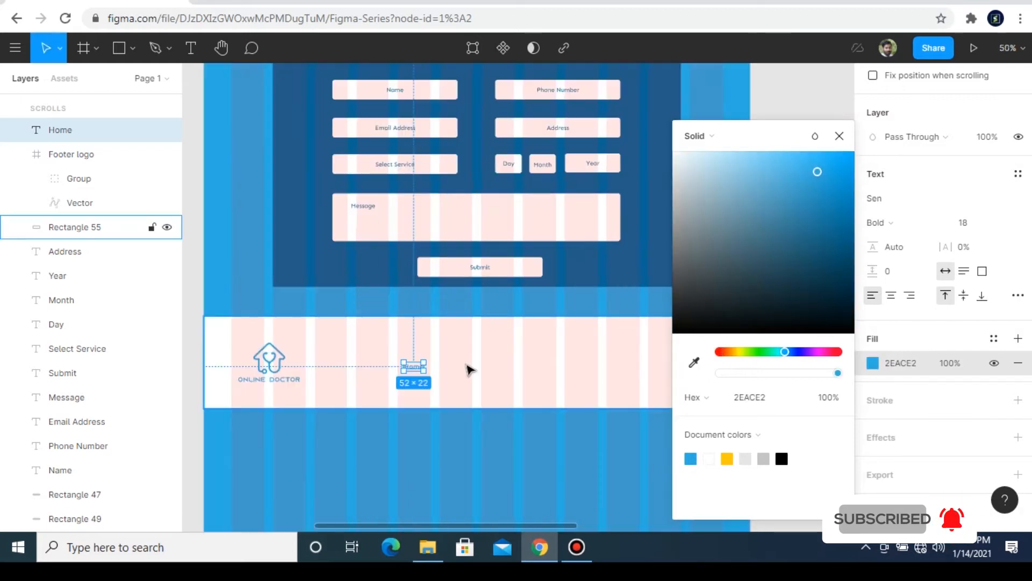
right_click(421, 375)
click(464, 342)
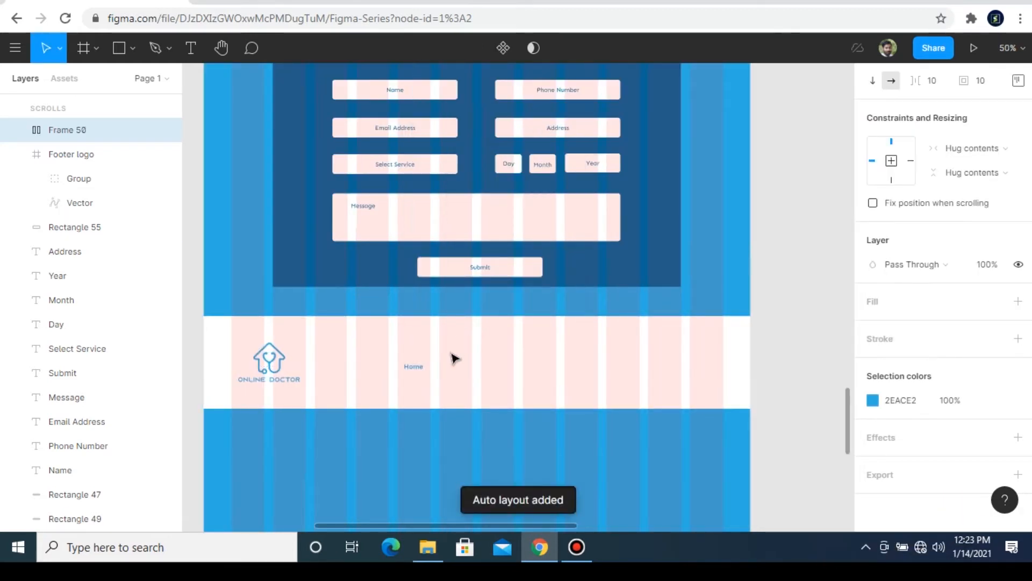
Step: Set the Home link's auto layout item spacing to 20 and its padding to 20
click(935, 82)
scroll(935, 84, up, 4)
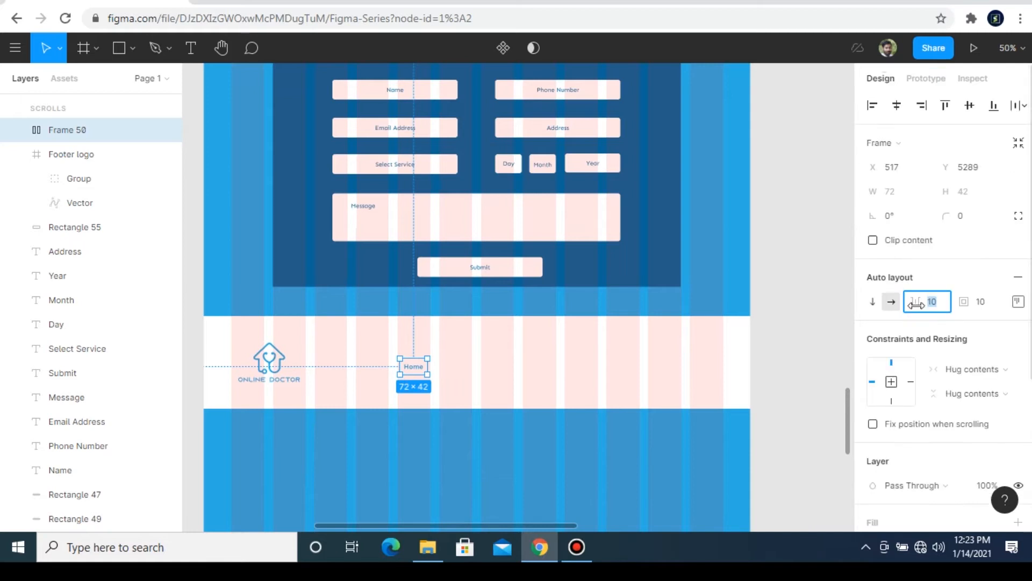
text(20)
key(Return)
click(984, 308)
text(20)
key(Return)
Step: Duplicate the Home link directly beside the original at about X 609 and change the copy's text to "Doctors"
key(ctrl+plus)
drag(325, 451, 394, 451)
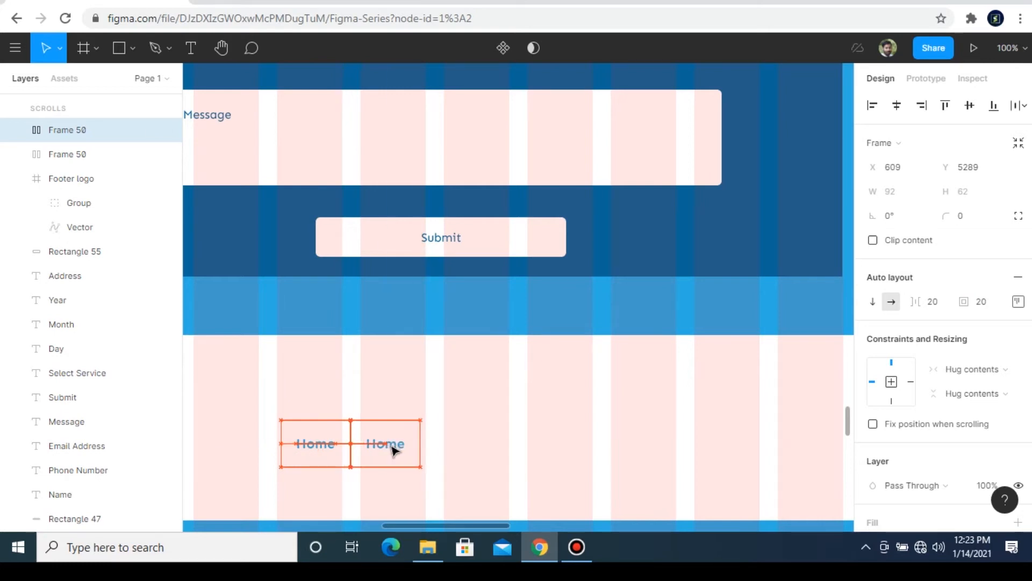
double_click(391, 449)
key(ctrl+minus)
key(ctrl+minus)
key(ctrl+minus)
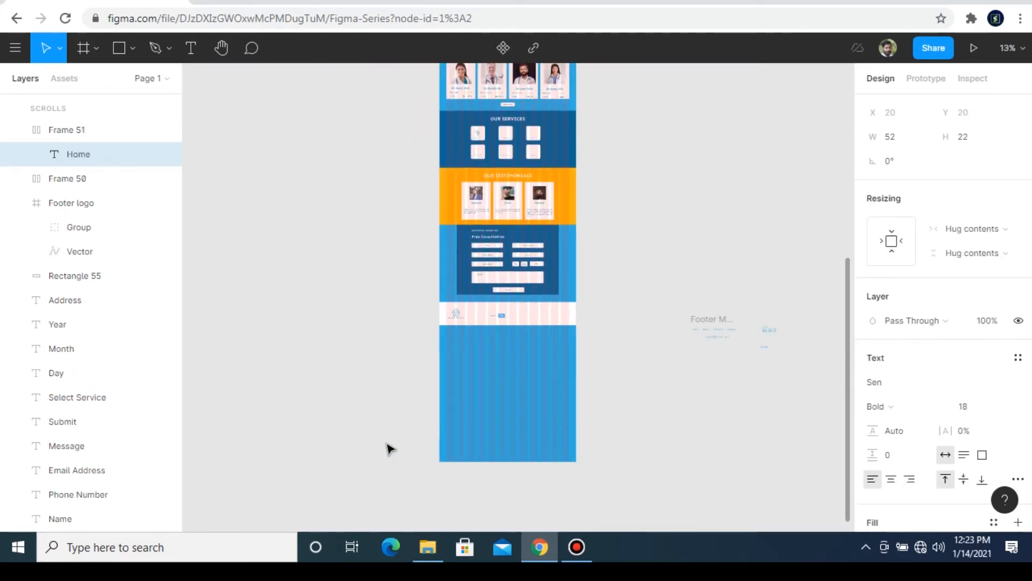
scroll(510, 299, up, 5)
scroll(511, 299, down, 4)
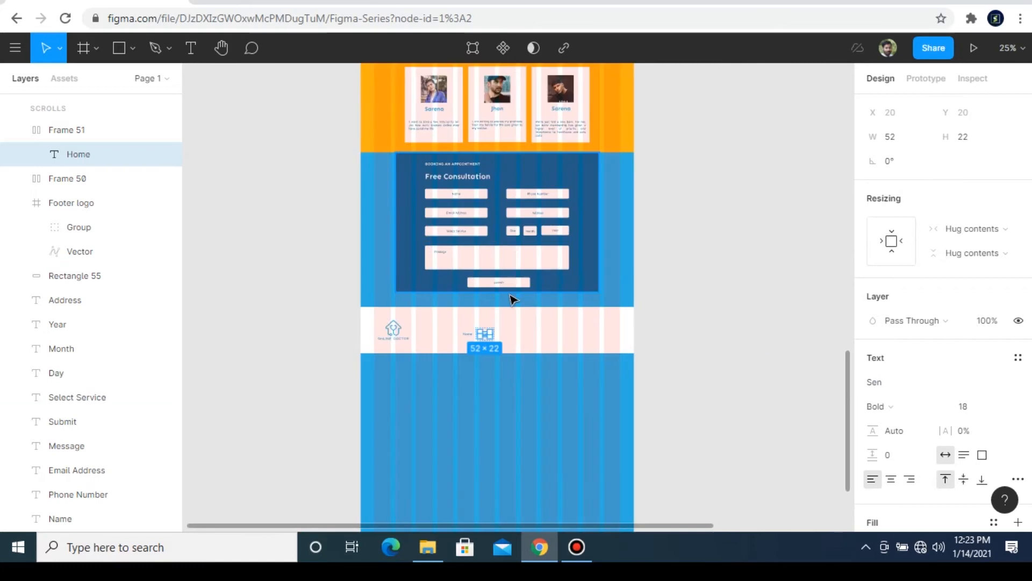
drag(627, 526, 763, 525)
key(ctrl+plus)
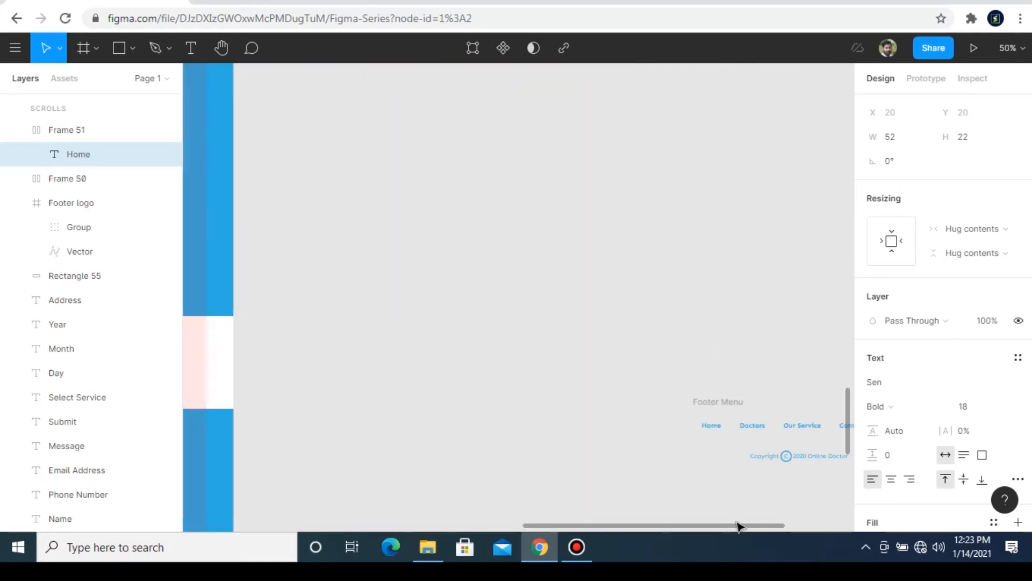
drag(678, 531, 505, 507)
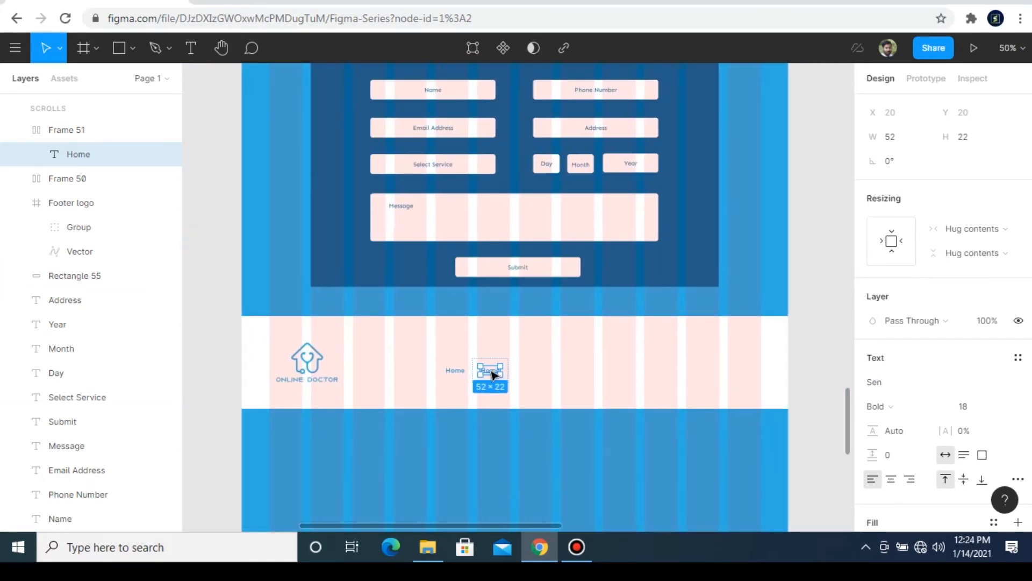
double_click(492, 372)
text(Doctors)
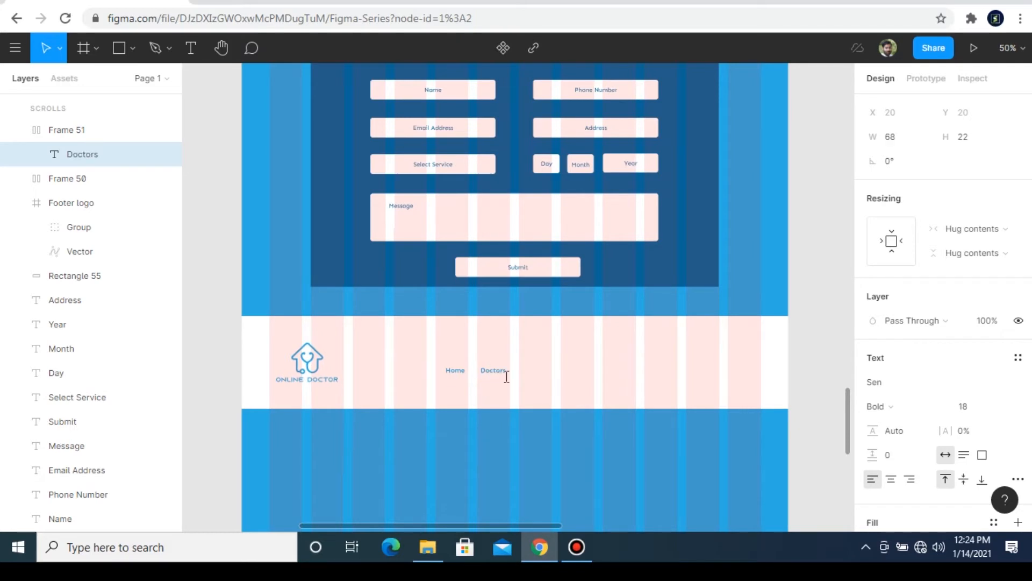
click(571, 382)
Step: Duplicate the Doctors link to its right at about X 714 and change the copy's text to "Our Service"
click(492, 360)
drag(498, 372, 536, 371)
double_click(536, 371)
double_click(535, 370)
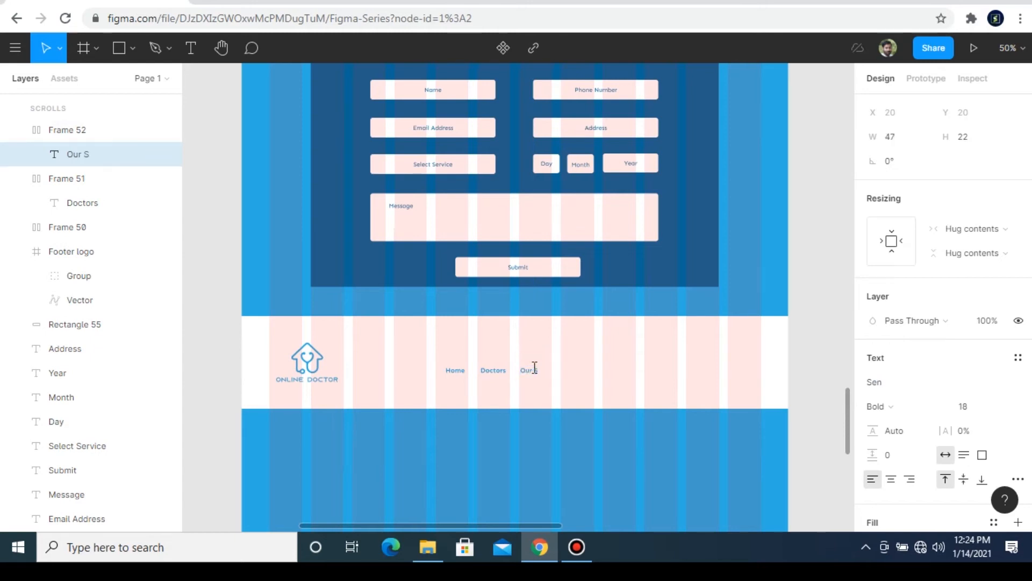
click(527, 348)
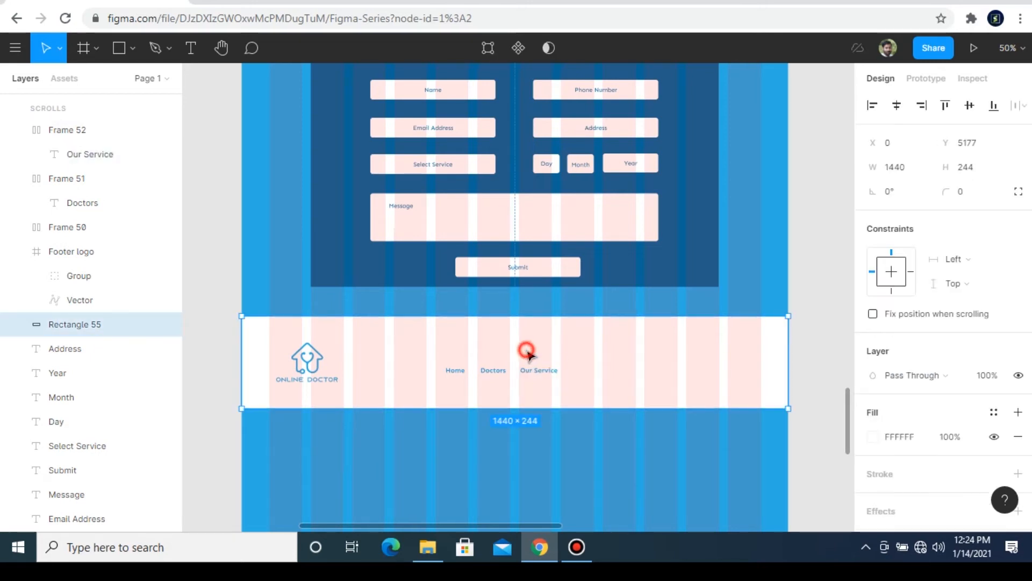
Step: Duplicate the Our Service link to its right and change the copy's text to "Contact us"
click(523, 359)
drag(562, 525, 568, 488)
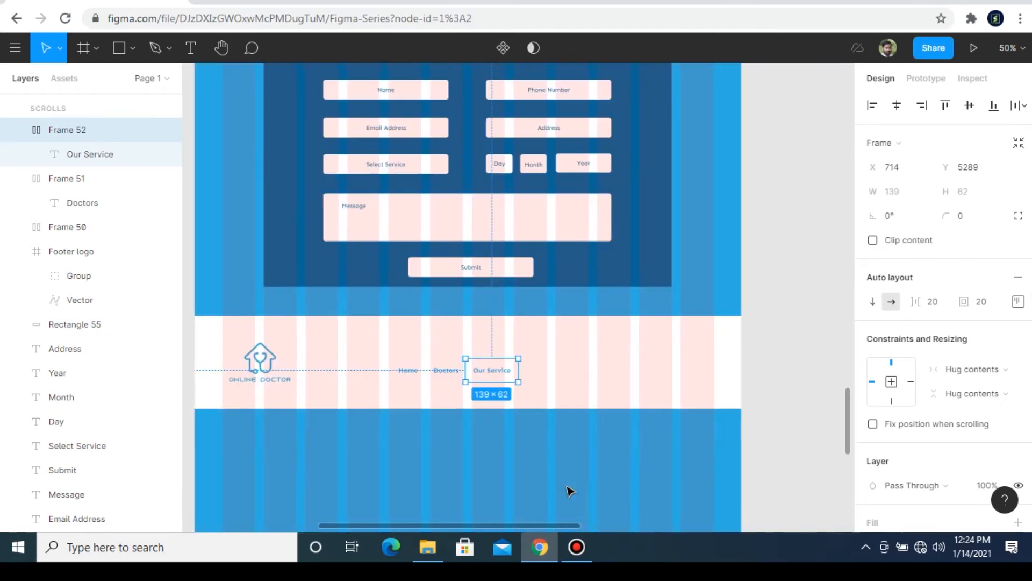
drag(492, 374, 543, 370)
double_click(542, 368)
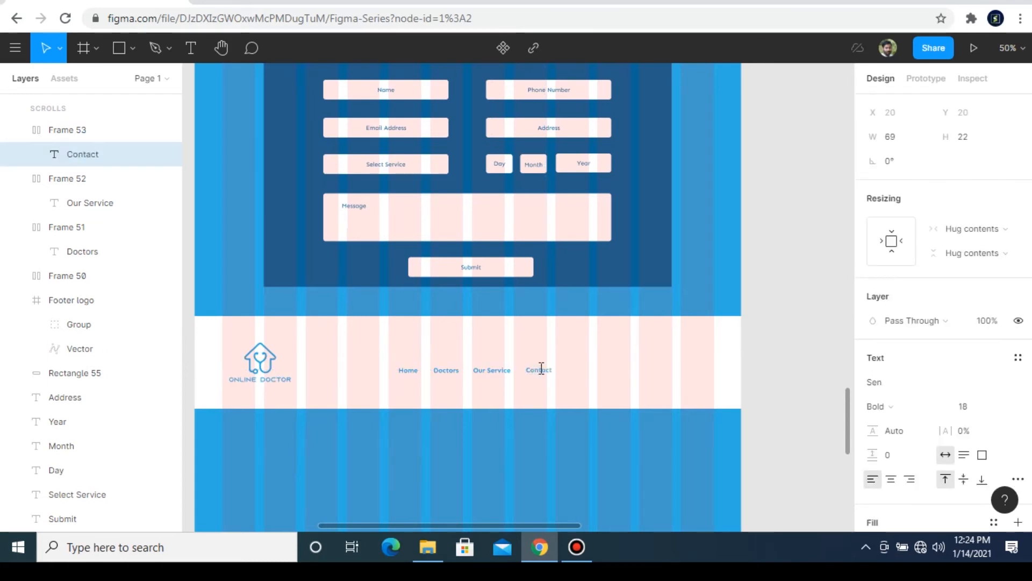
text(Contact us)
key(Escape)
Step: Select the four footer menu links without the white band and tidy up their spacing
drag(779, 351, 371, 398)
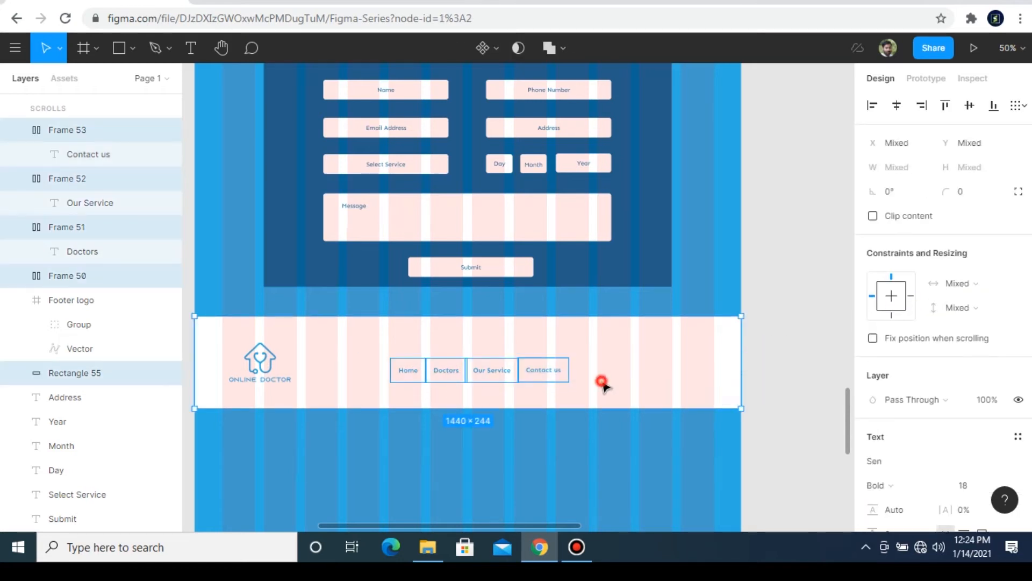
click(1017, 106)
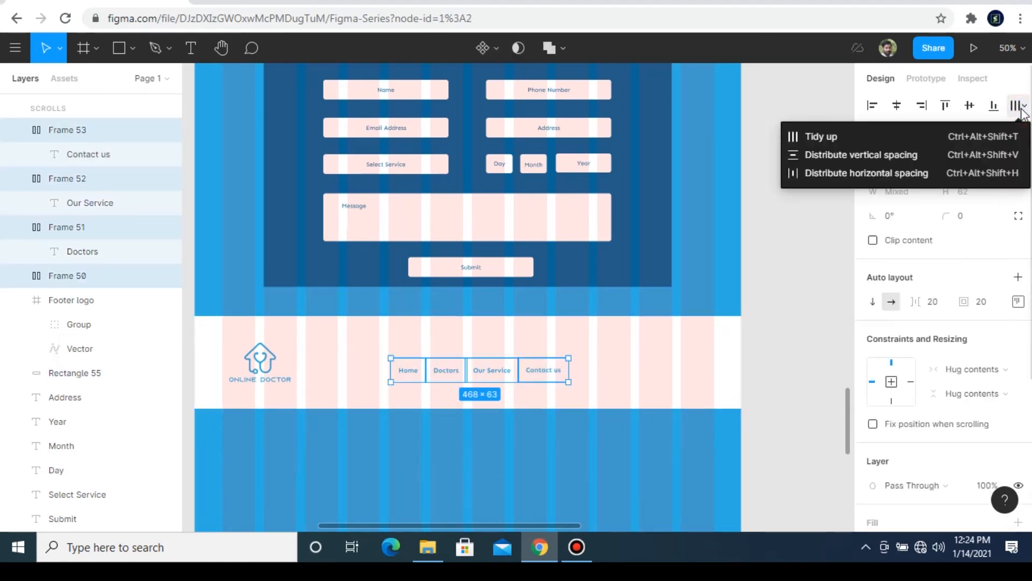
click(866, 142)
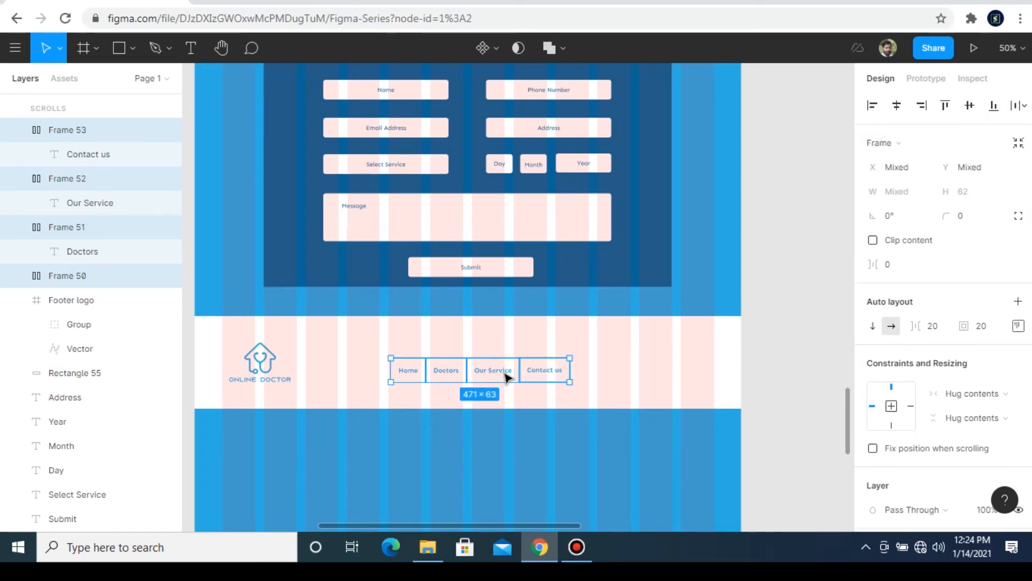
Step: Wrap the four selected menu links in a single frame
key(ctrl+plus)
right_click(480, 442)
click(538, 238)
click(459, 430)
key(ctrl+minus)
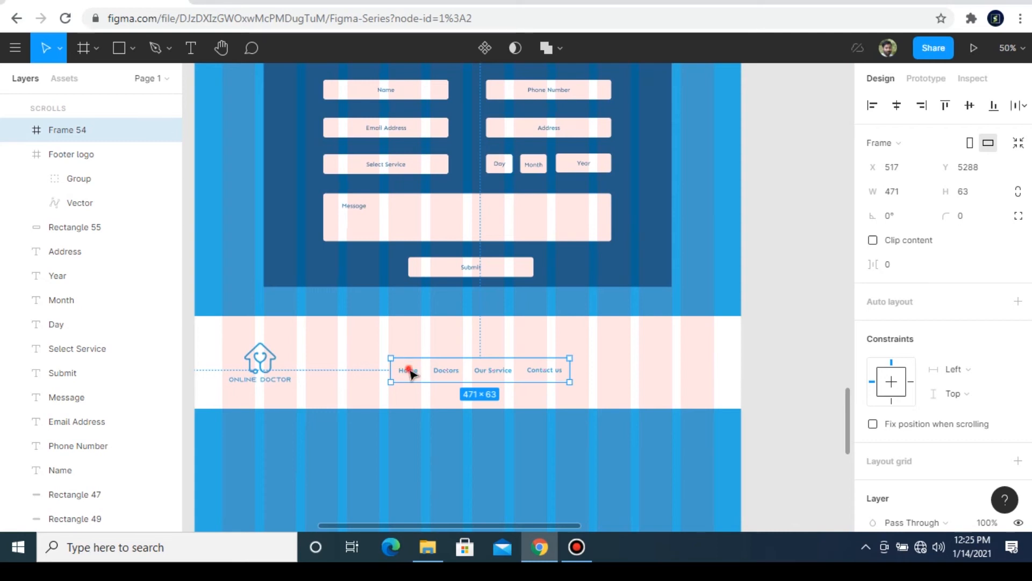
double_click(409, 372)
click(443, 370)
click(502, 370)
click(546, 372)
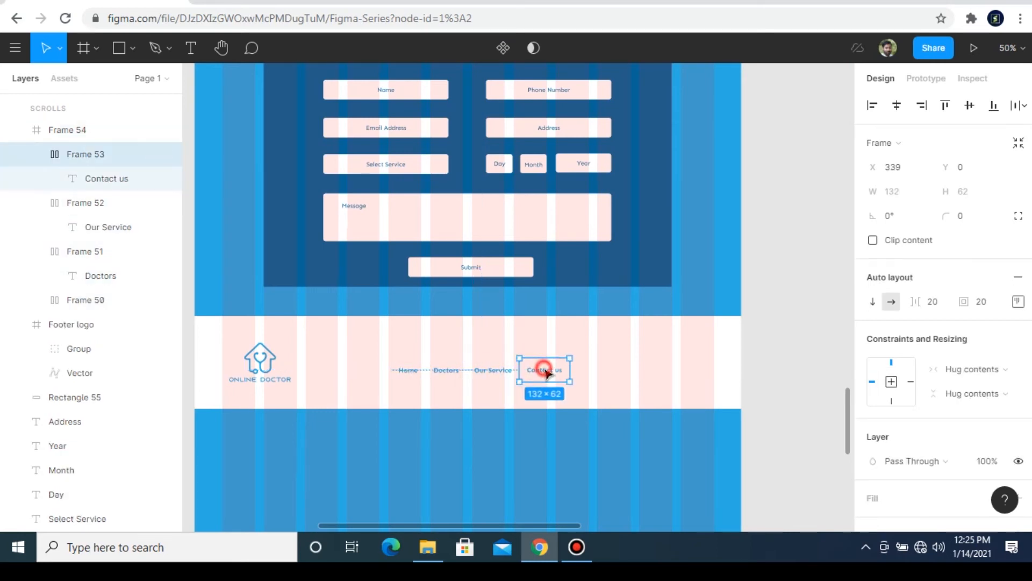
click(406, 369)
click(766, 345)
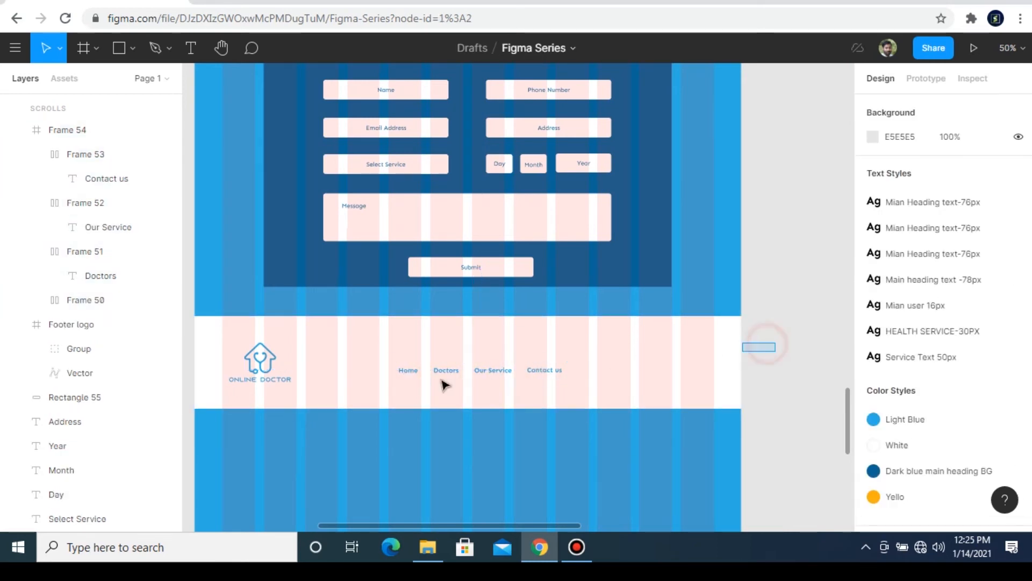
Step: Center the frame holding the menu links horizontally on the page
drag(583, 386, 395, 377)
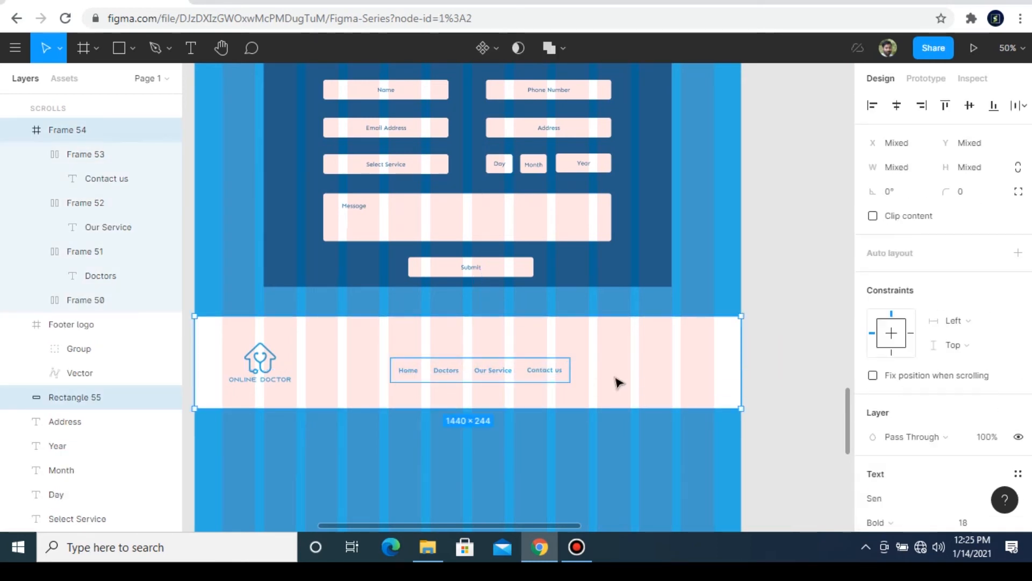
click(821, 360)
click(509, 367)
click(896, 105)
click(784, 369)
Step: Copy the social icons group from the Footer Menu reference and place it at the right end of the white footer band
key(minus)
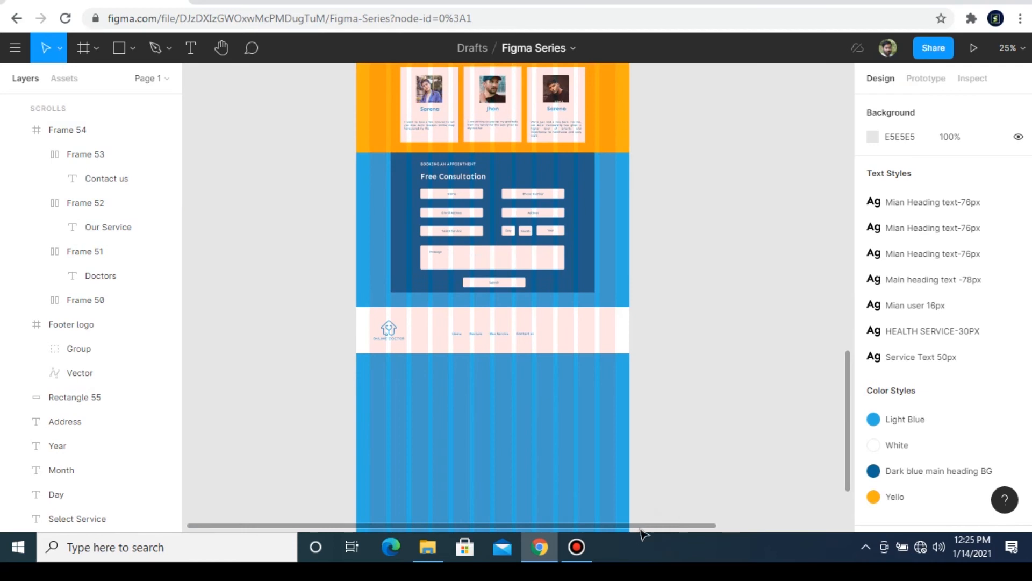
drag(644, 526, 828, 496)
drag(754, 332, 812, 377)
key(plus)
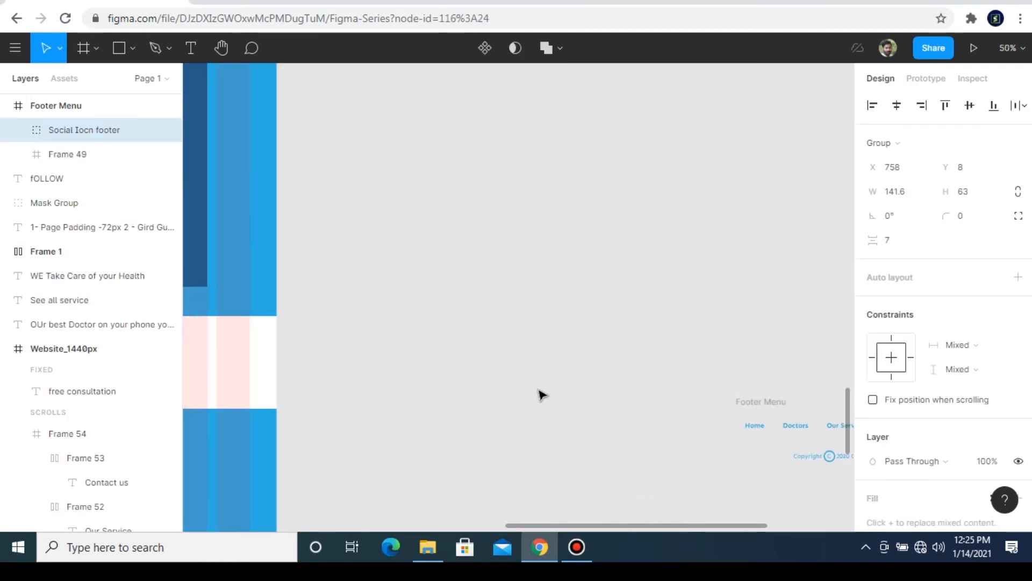
drag(605, 524, 444, 516)
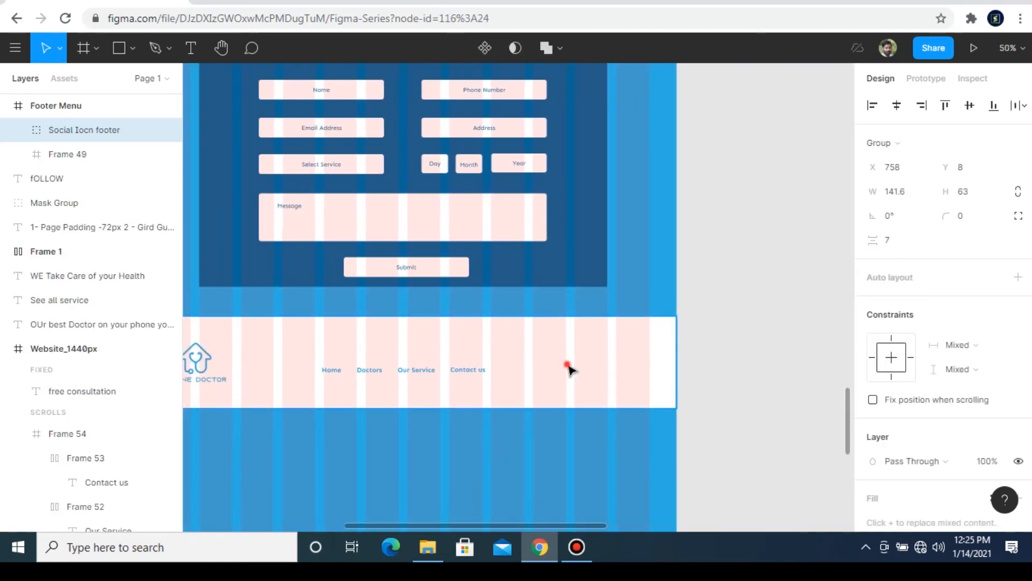
key(ctrl+v)
key(ctrl+z)
drag(849, 148, 868, 430)
key(ctrl+v)
drag(534, 306, 615, 327)
Step: Align the social icons group and the menu links frame along their vertical centers
shift+click(482, 326)
click(970, 106)
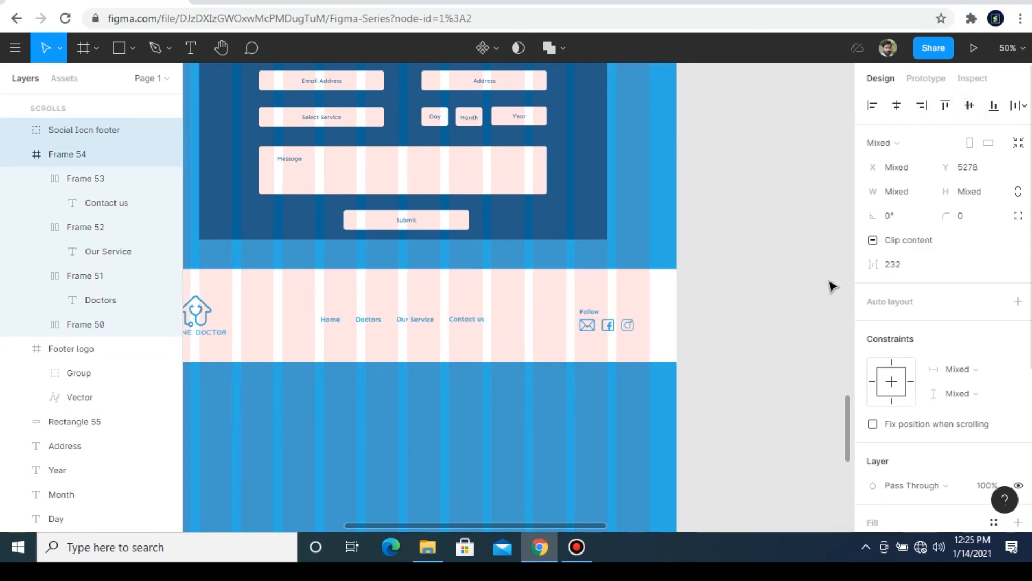
click(737, 387)
Step: Copy the copyright line from the Footer Menu reference and place it horizontally centered below the menu links at X 591, Y 5364
key(ctrl+minus)
key(ctrl+minus)
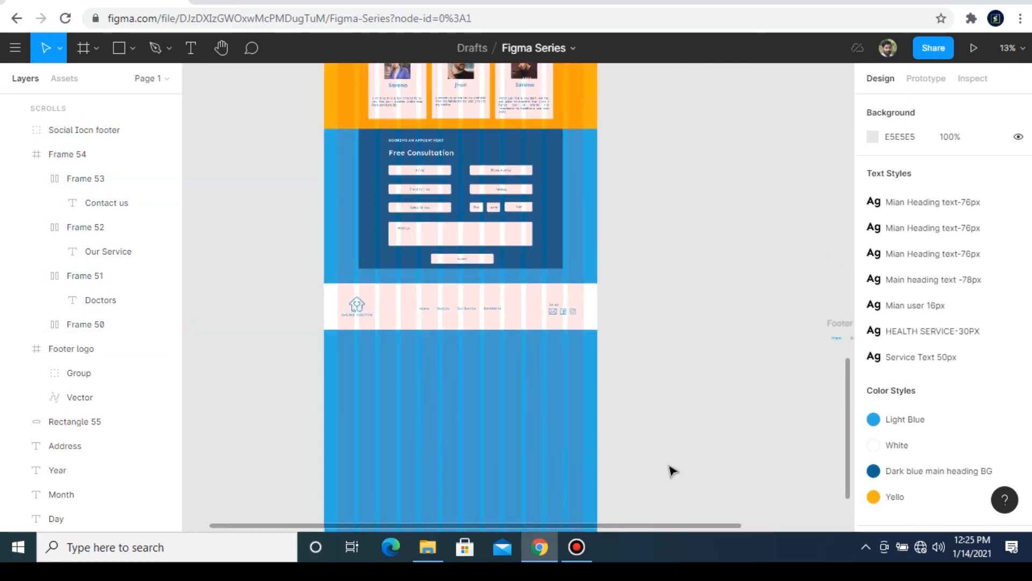
key(ctrl+plus)
key(ctrl+plus)
drag(576, 519, 837, 506)
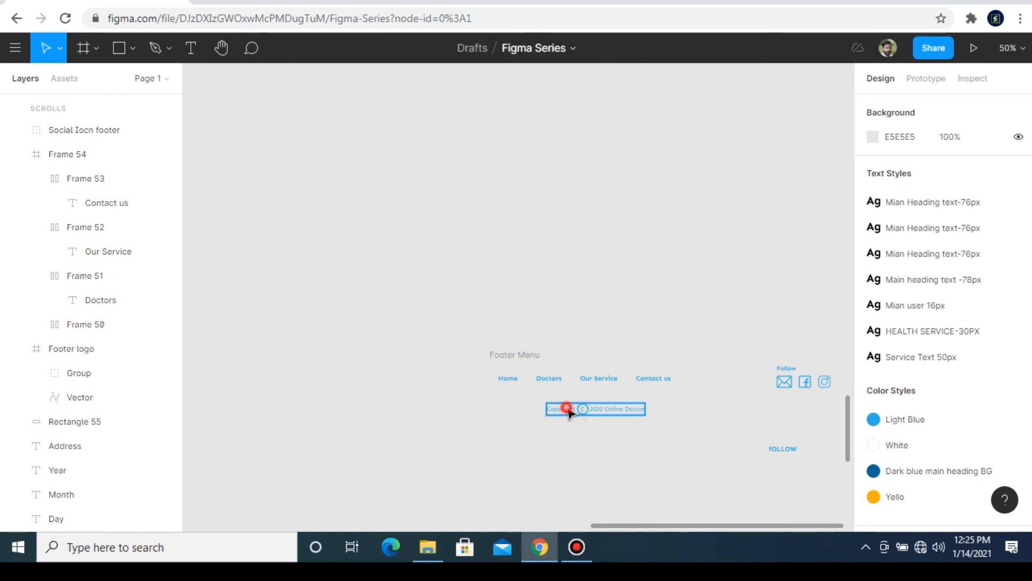
click(569, 413)
drag(689, 527, 443, 527)
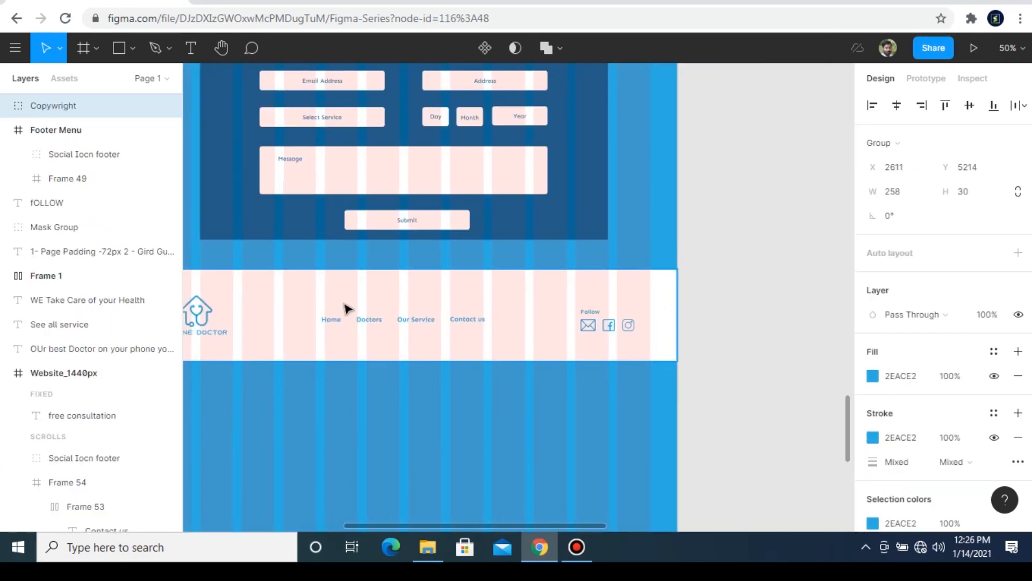
key(ctrl+v)
drag(544, 302, 434, 356)
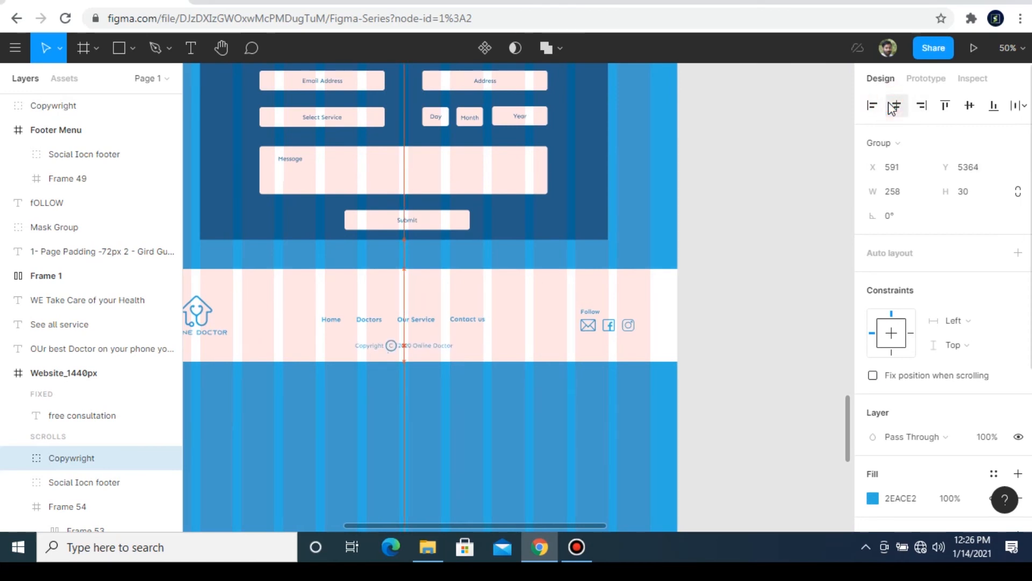
click(770, 376)
scroll(763, 384, down, 5)
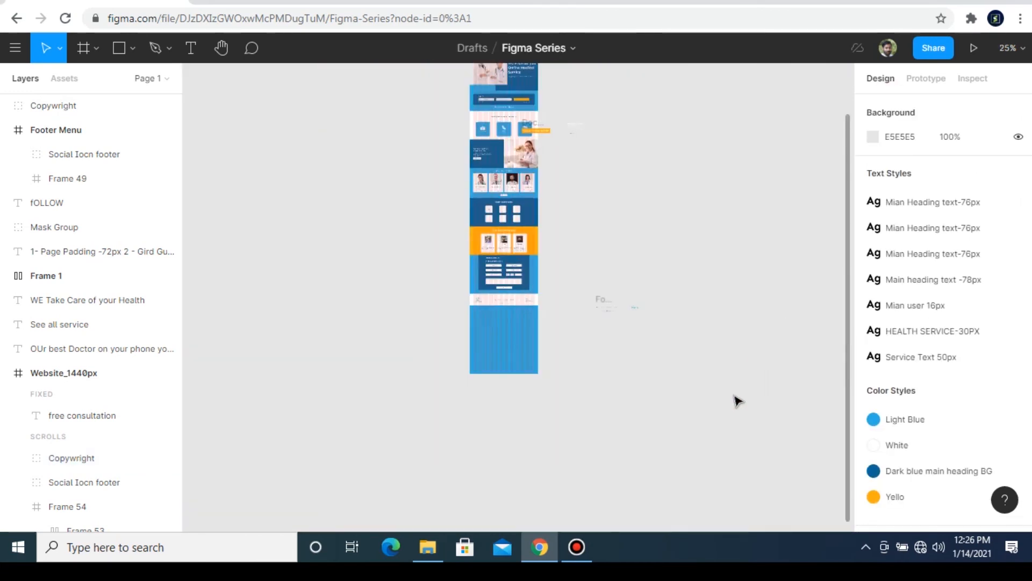
scroll(617, 282, up, 3)
click(489, 153)
drag(510, 482, 516, 425)
key(ctrl+z)
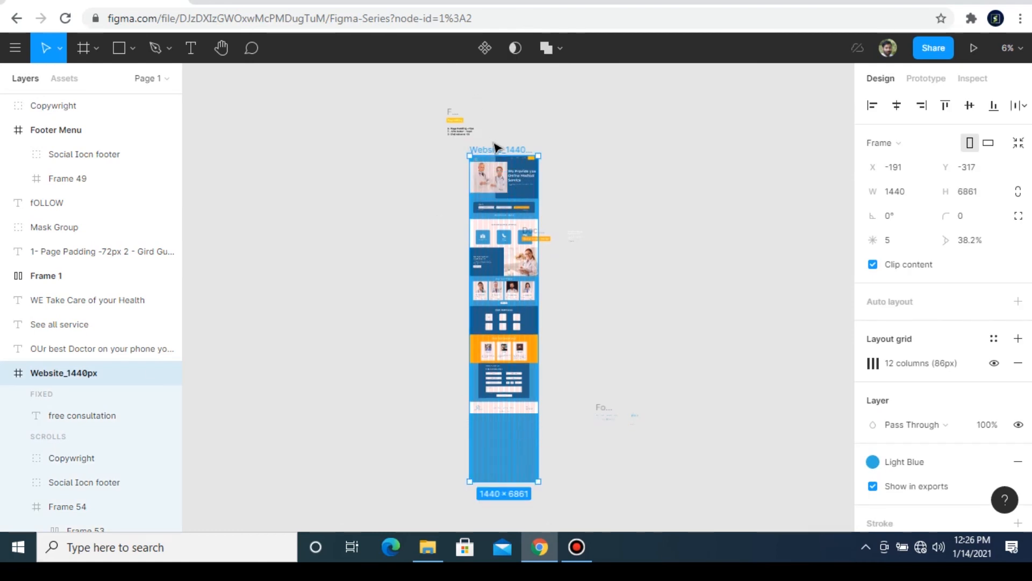
Step: Shorten the Website_1440px frame from its lower edge to a height of about 5789, trimming the empty area below the footer
click(6, 373)
drag(430, 463, 463, 445)
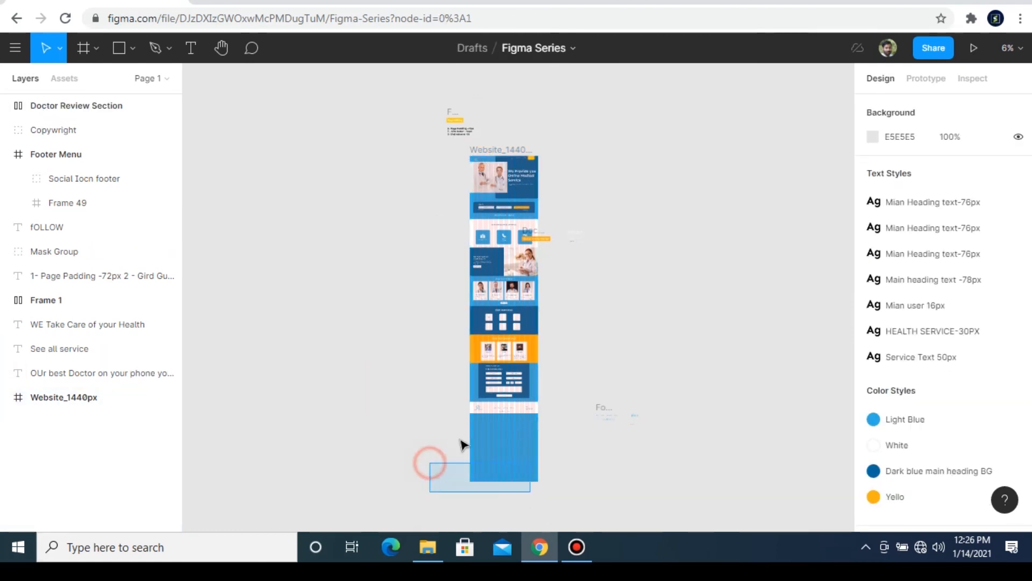
click(487, 152)
drag(504, 480, 512, 431)
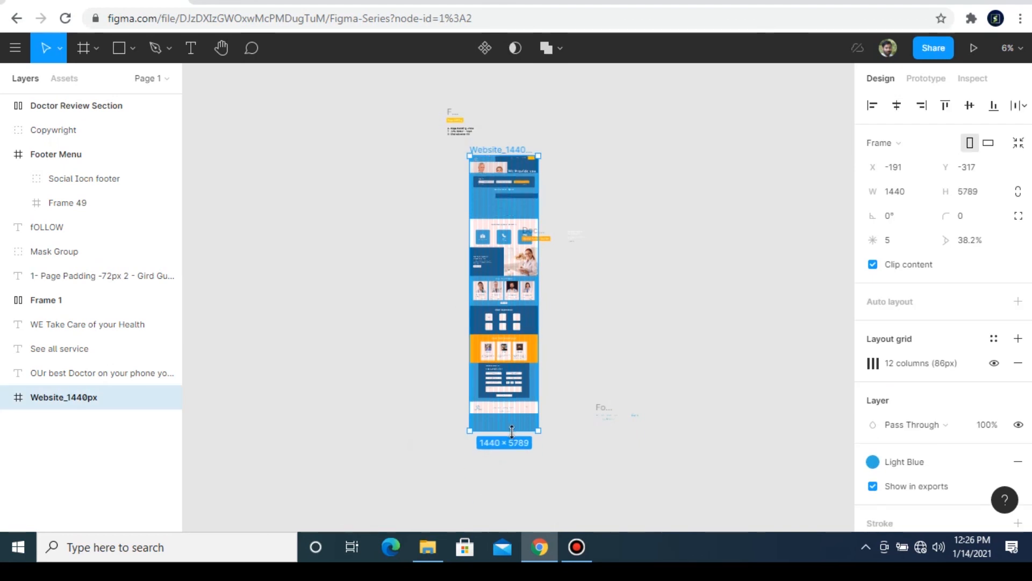
click(408, 356)
key(ctrl+plus)
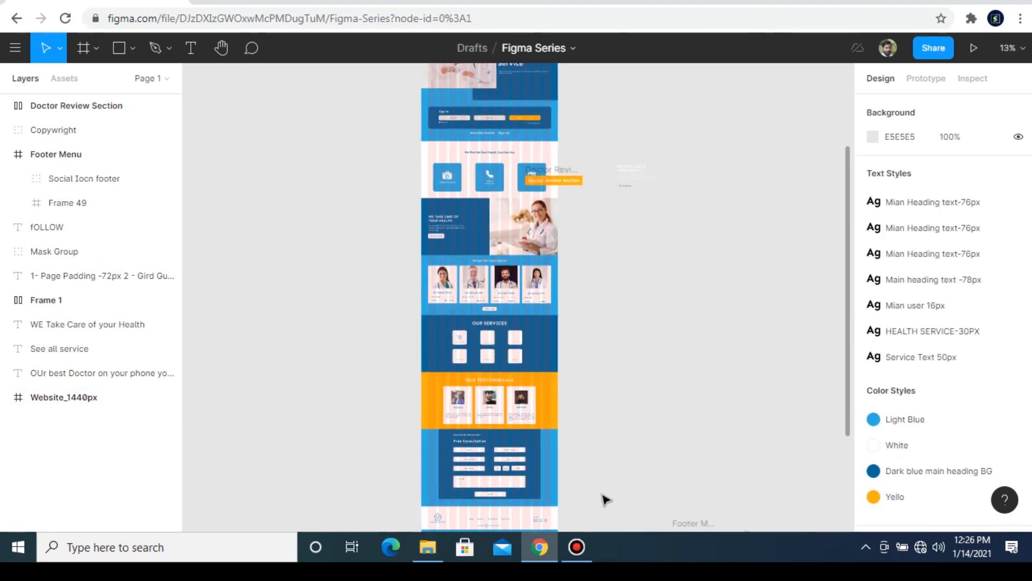